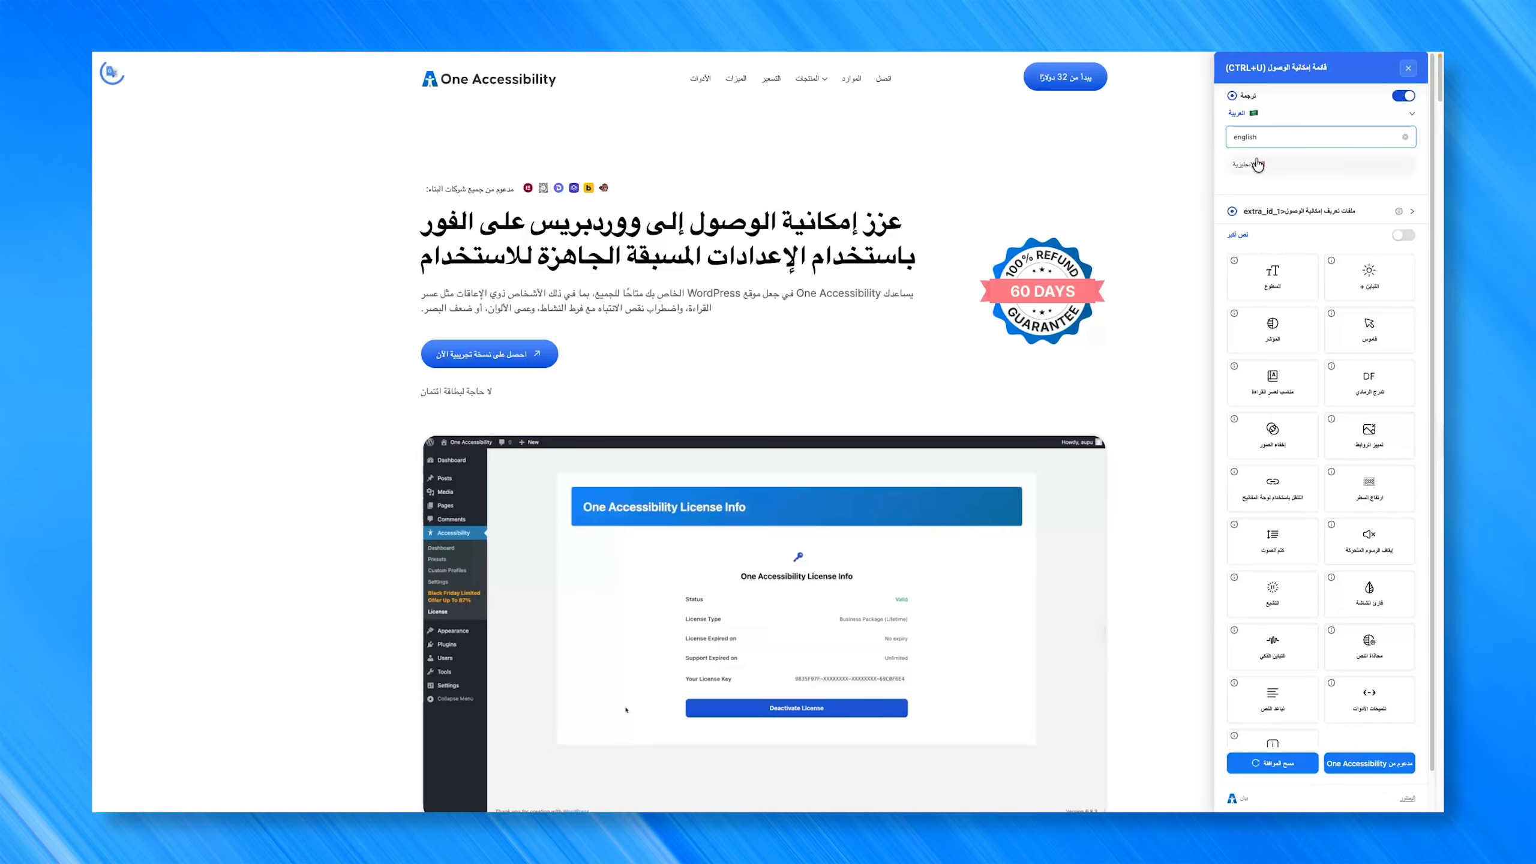
Step: Switch the page translation to English and try the ADHD accessibility profile on the page, turning it off again
{"action": "left_click", "coordinate": [1254, 165]}
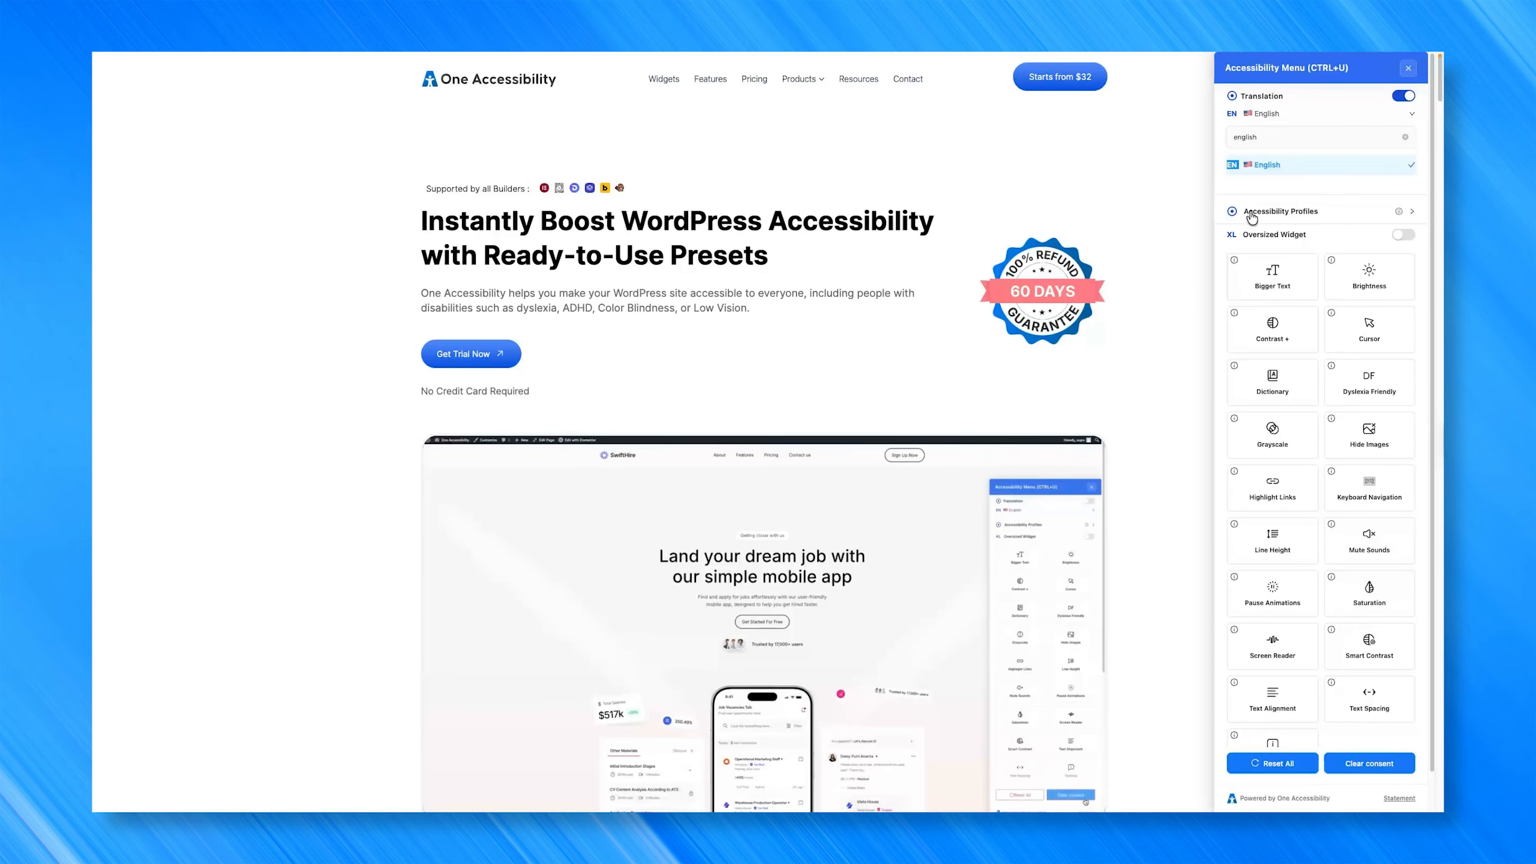
{"action": "left_click", "coordinate": [1330, 213]}
{"action": "left_click", "coordinate": [1281, 241]}
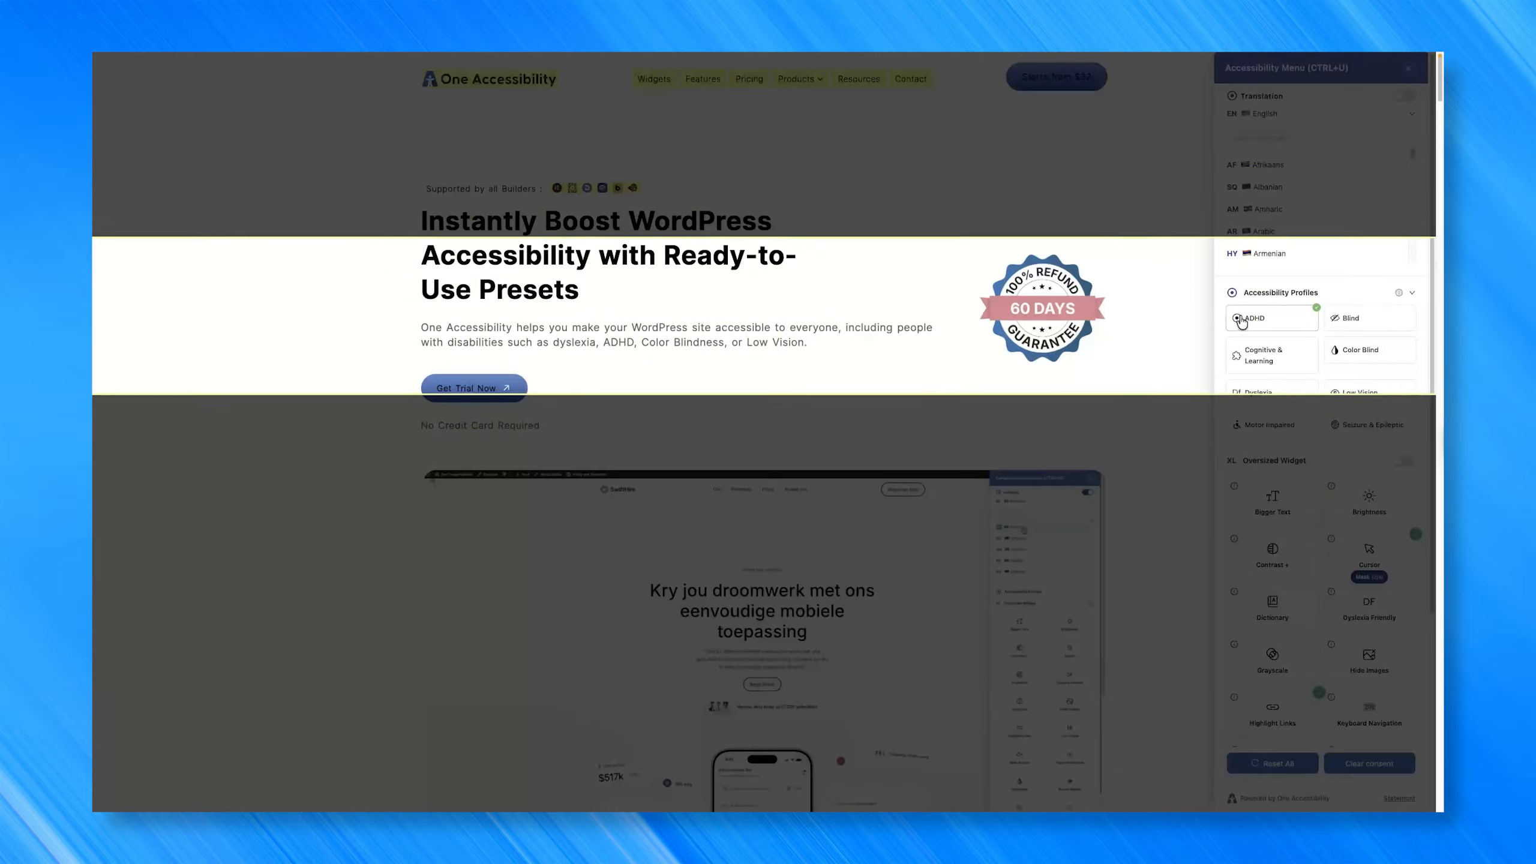
{"action": "left_click", "coordinate": [1241, 319]}
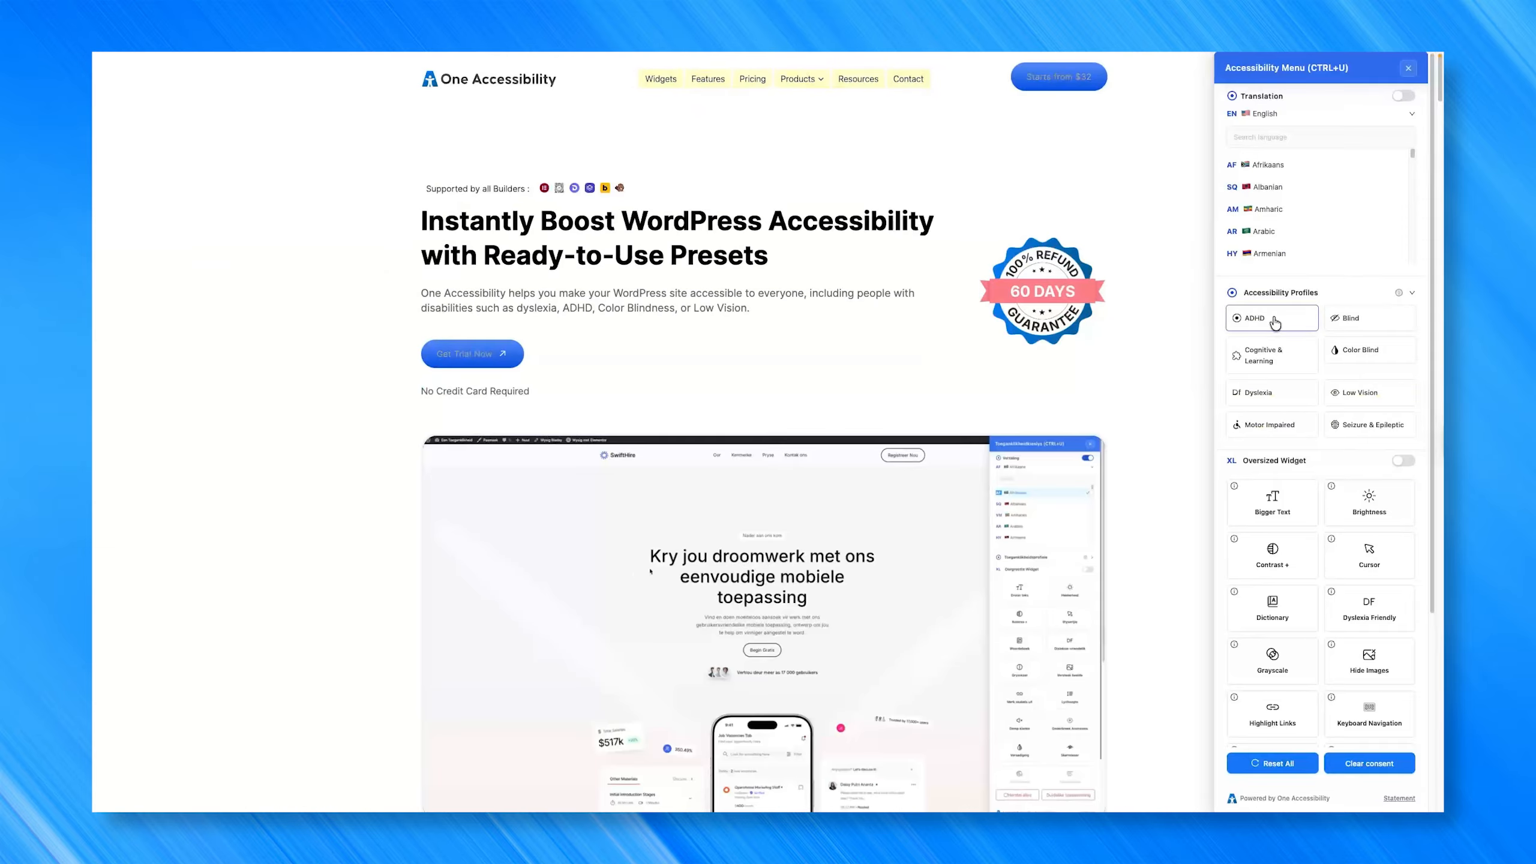
Step: Try the Oversized Widget option, look through the enlarged accessibility tools, and turn the option off again
{"action": "left_click", "coordinate": [1408, 466]}
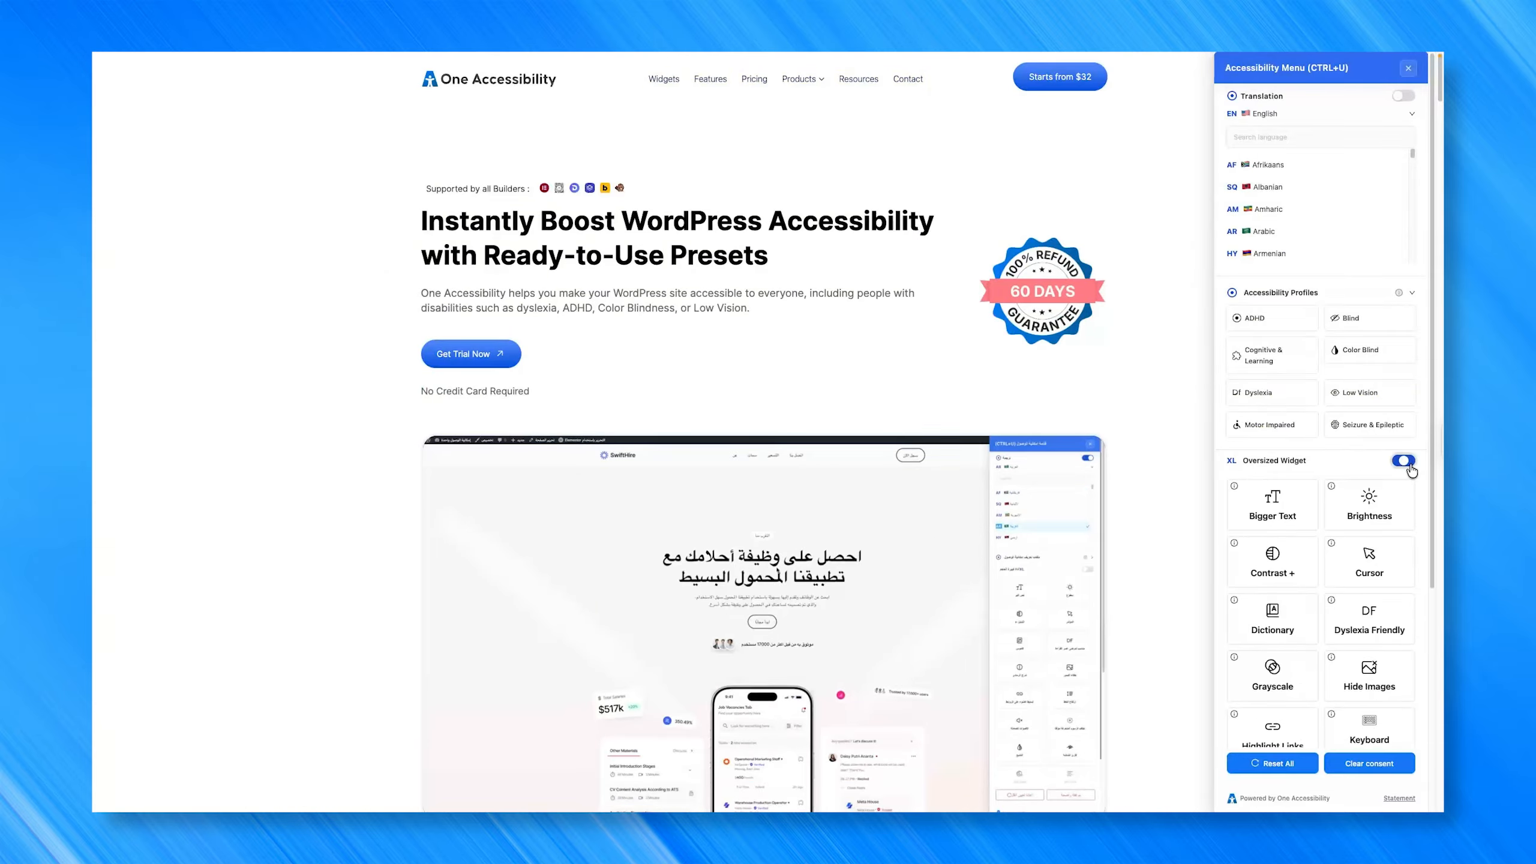
{"action": "scroll", "coordinate": [1365, 526], "scroll_direction": "down", "scroll_amount": 5}
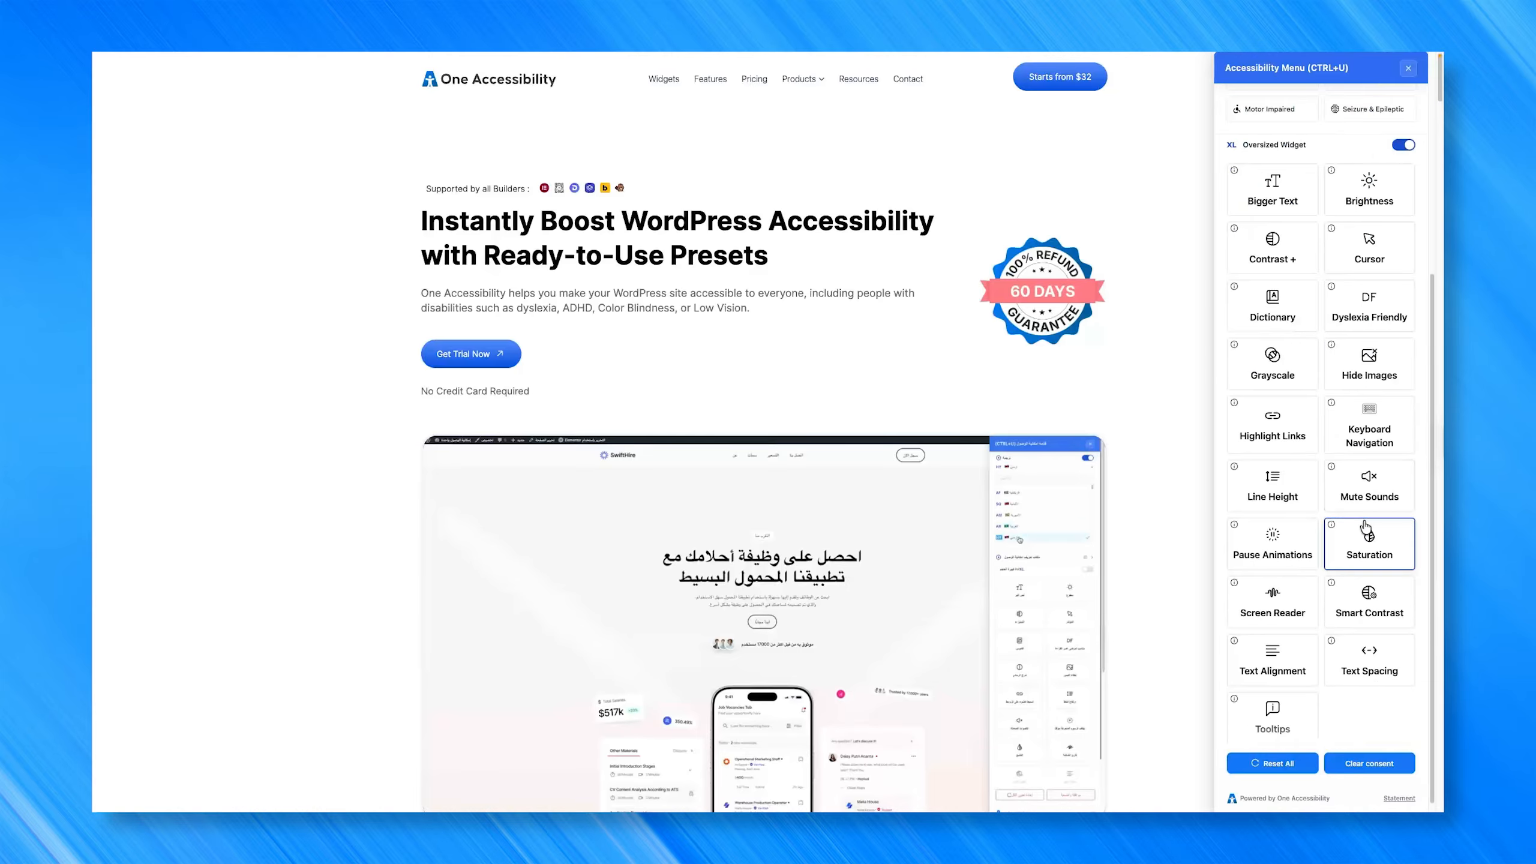
{"action": "left_click", "coordinate": [1402, 154]}
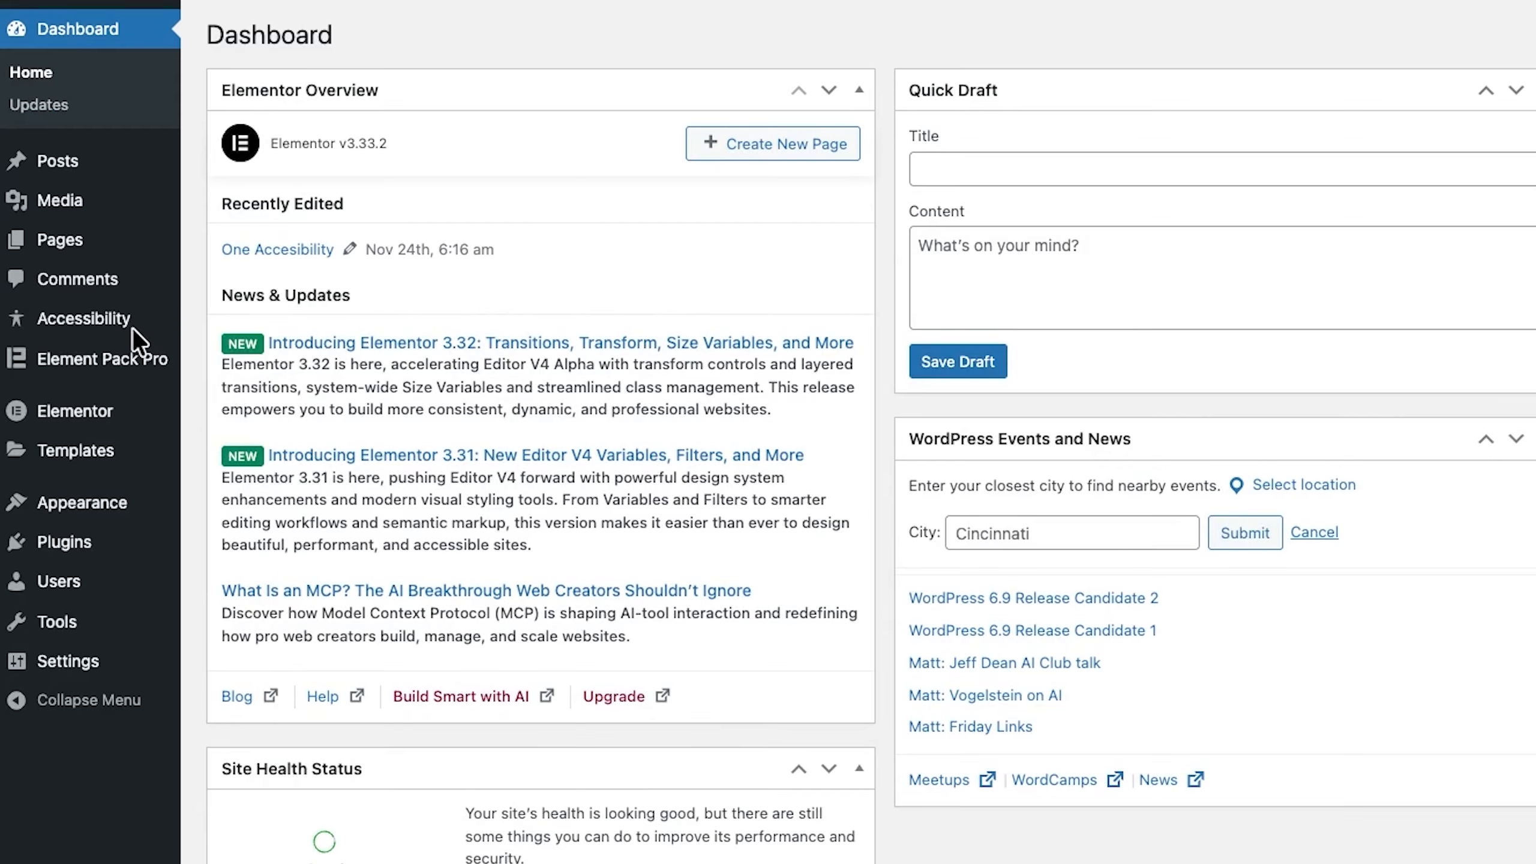
Step: Switch to the WordPress dashboard, create a new accessibility preset and name it One Accessibility
{"action": "mouse_move", "coordinate": [132, 328]}
{"action": "left_click", "coordinate": [230, 323]}
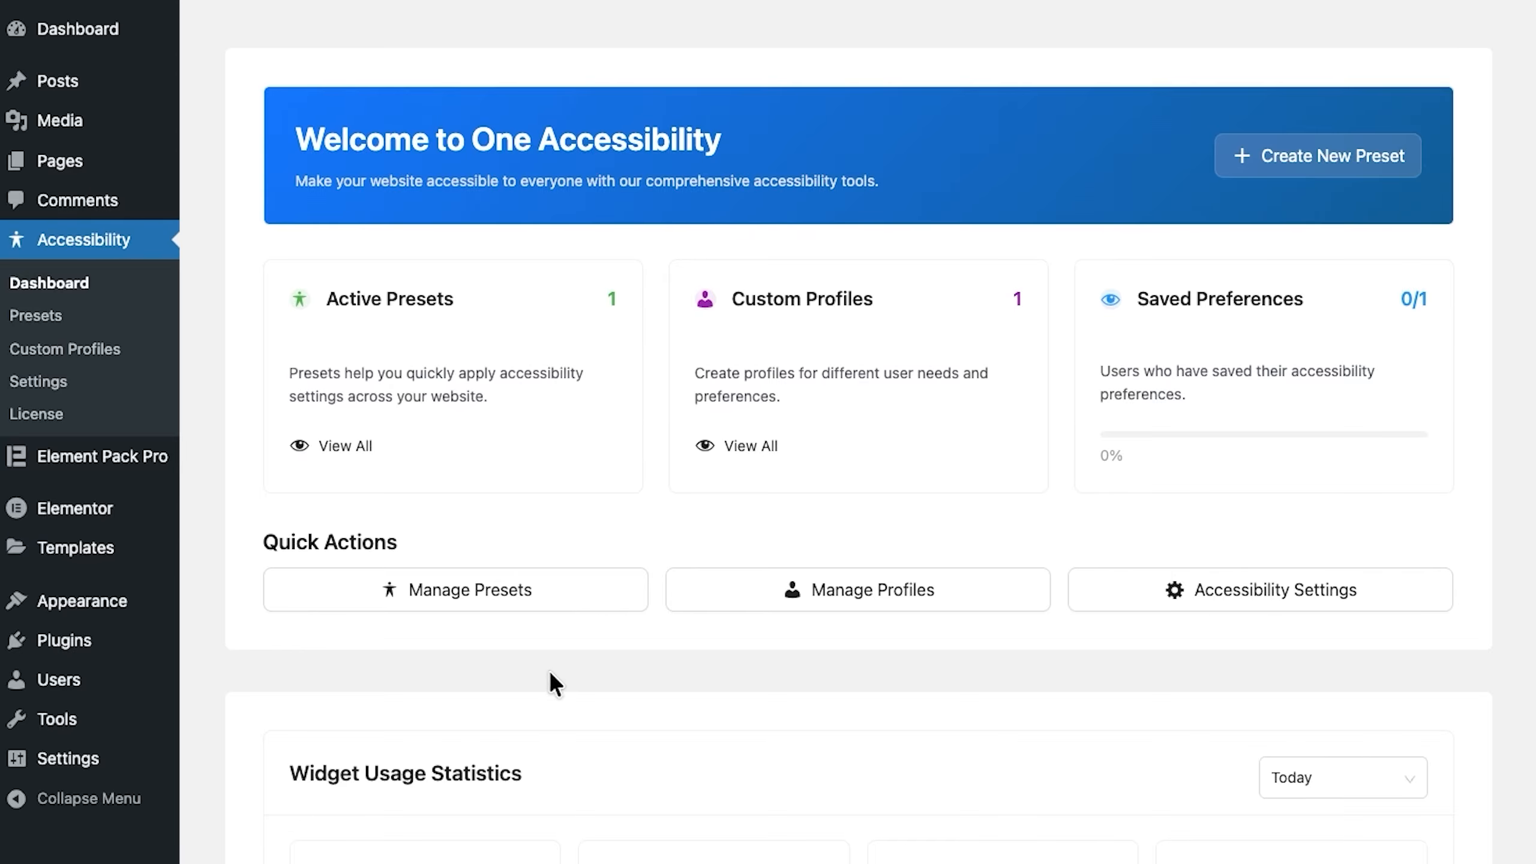
{"action": "left_click", "coordinate": [446, 610]}
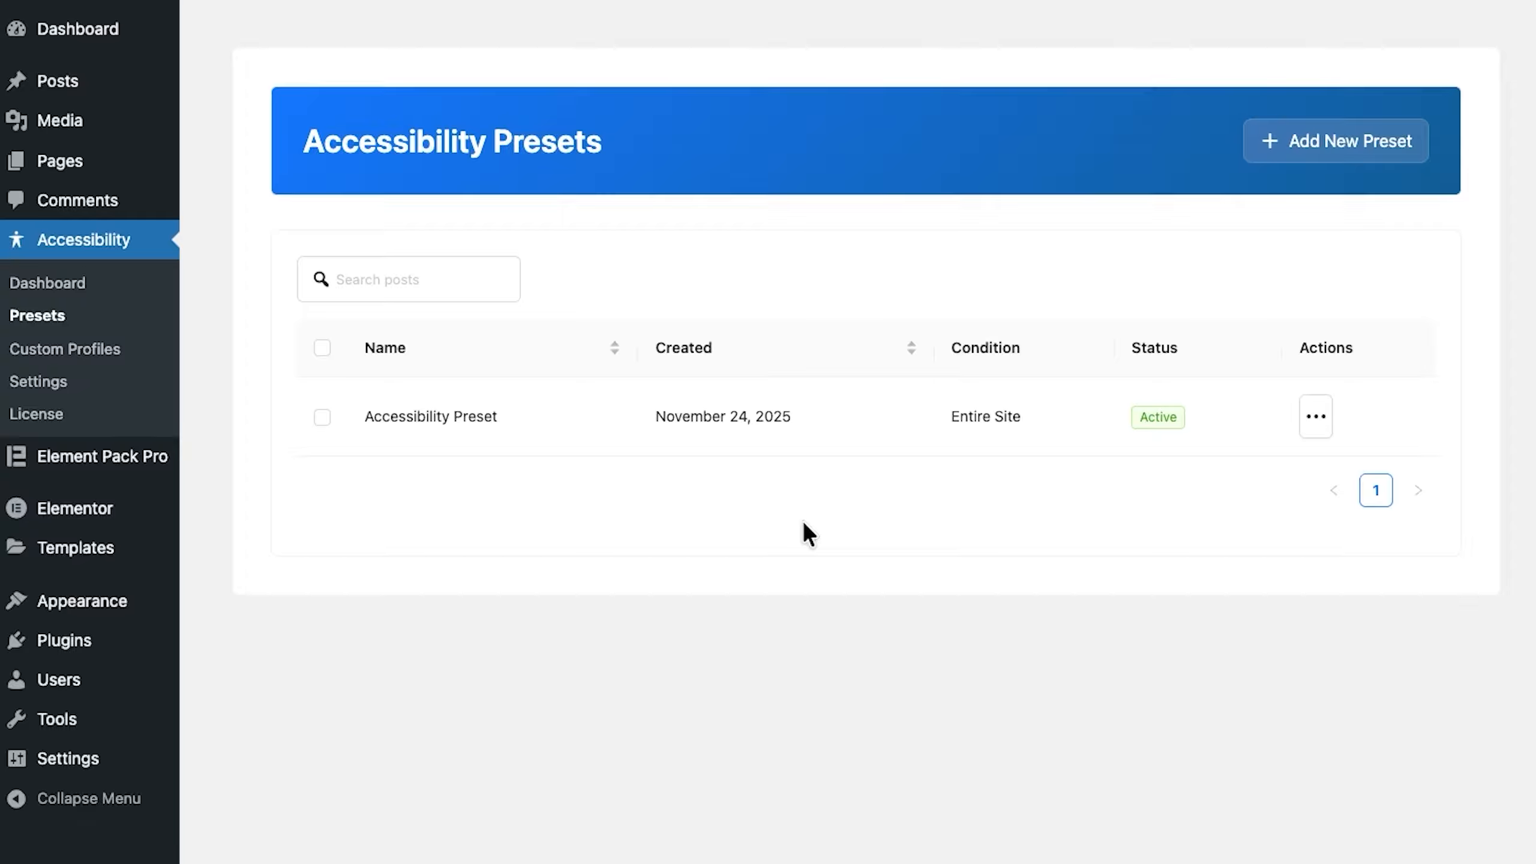
{"action": "left_click", "coordinate": [1310, 159]}
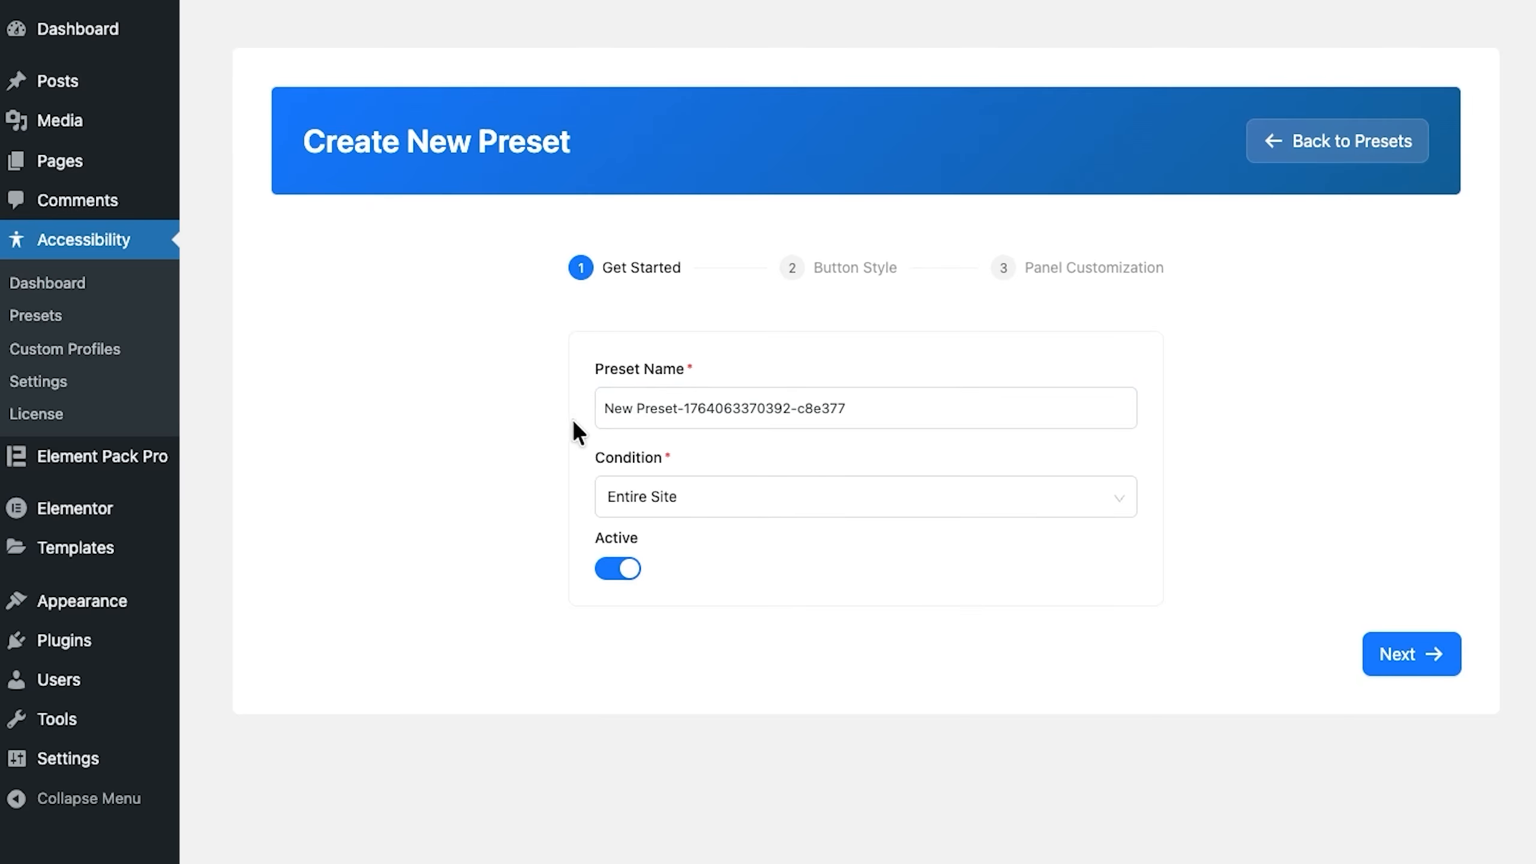
{"action": "triple_click", "coordinate": [729, 413]}
{"action": "type", "text": "One Acce"}
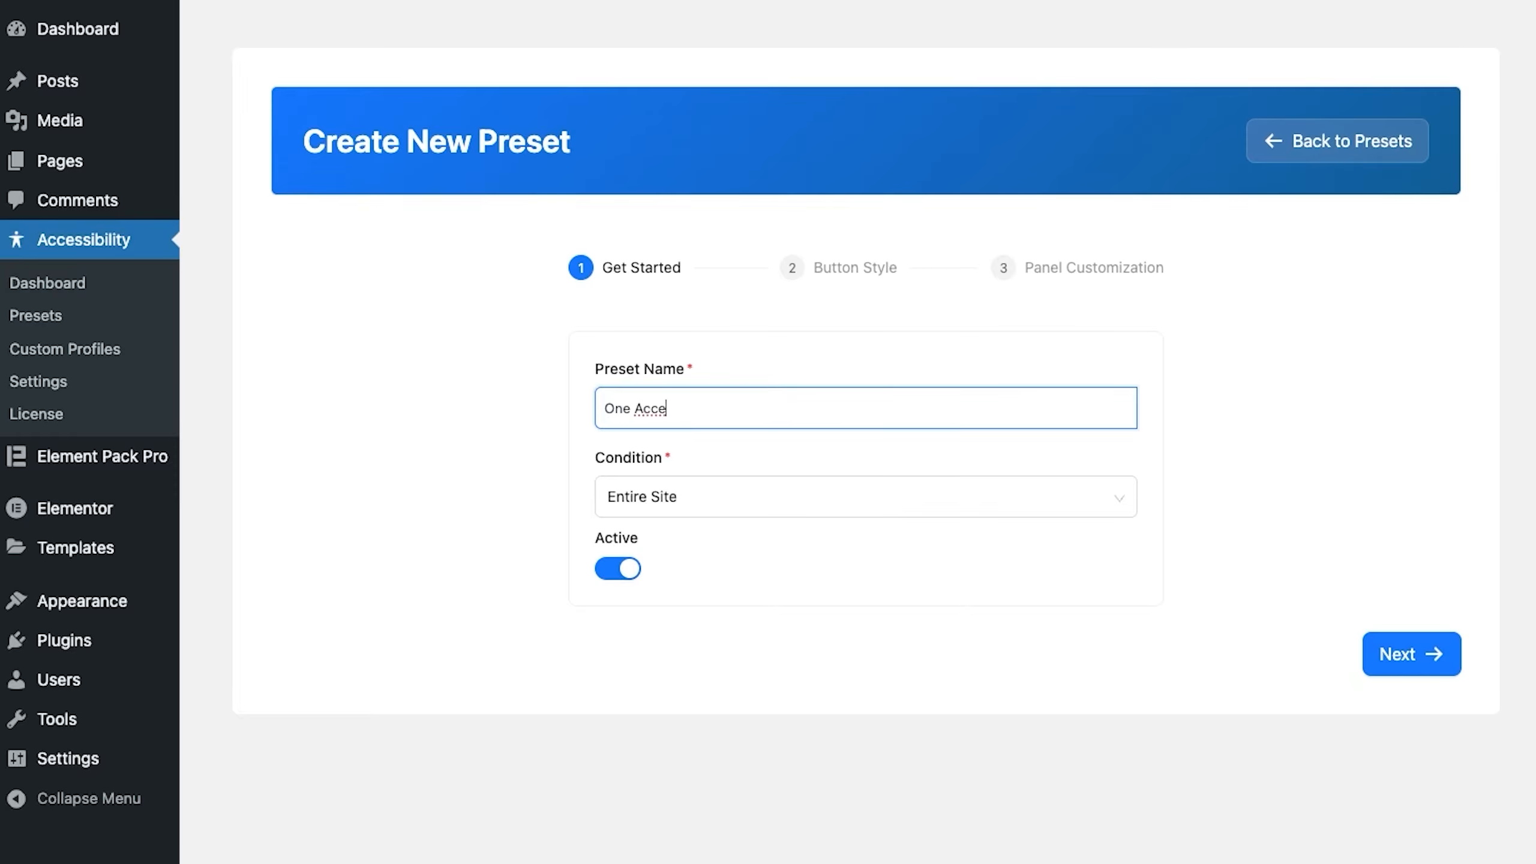
{"action": "type", "text": "ssibility"}
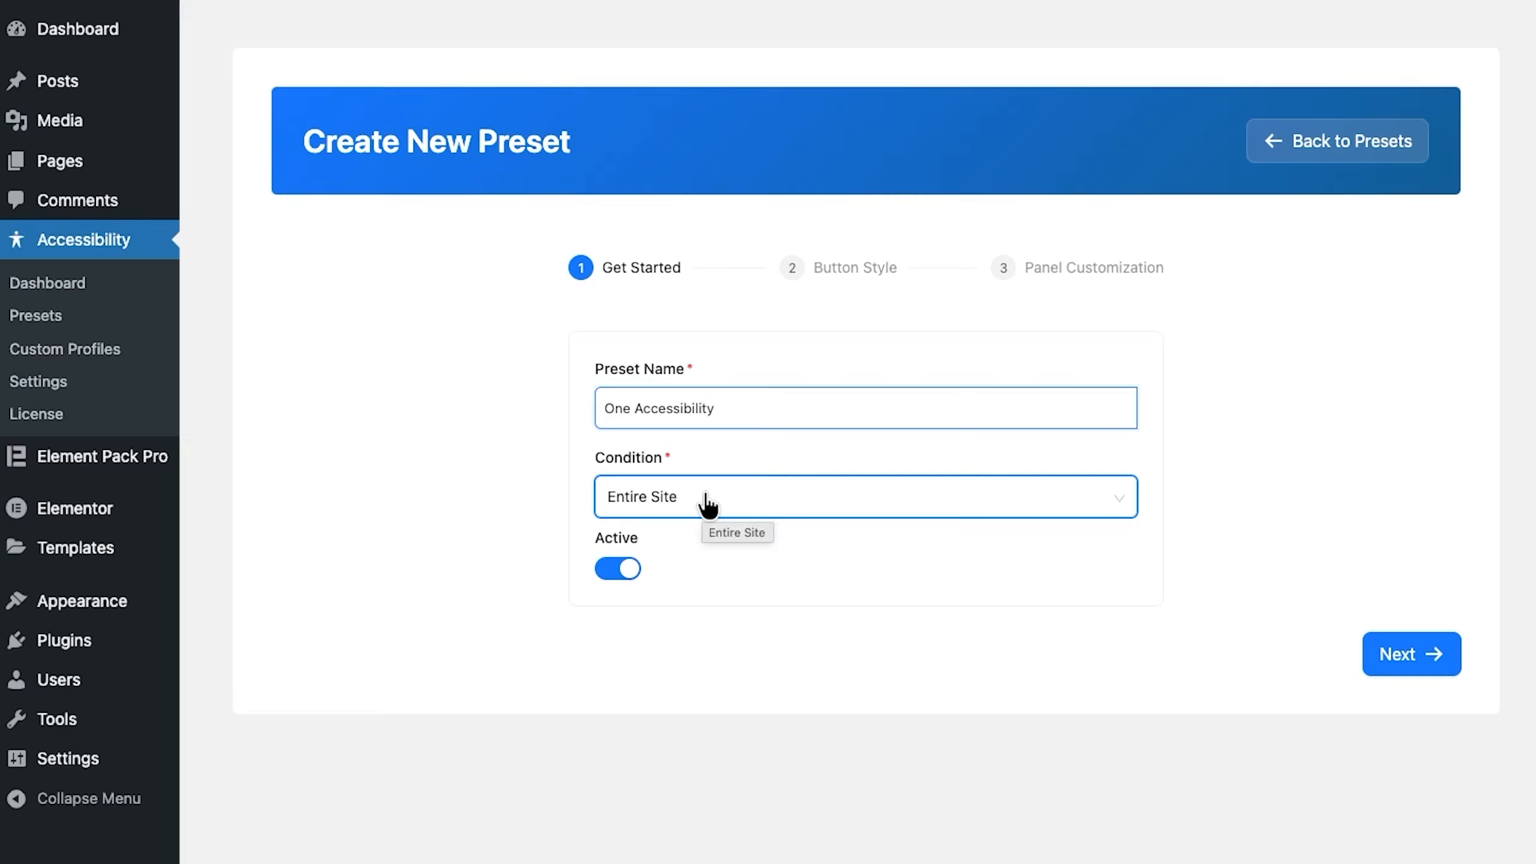
Step: Try the Singular and Archive conditions for the preset with their specific page options, and return the condition to Entire Site
{"action": "left_click", "coordinate": [707, 505]}
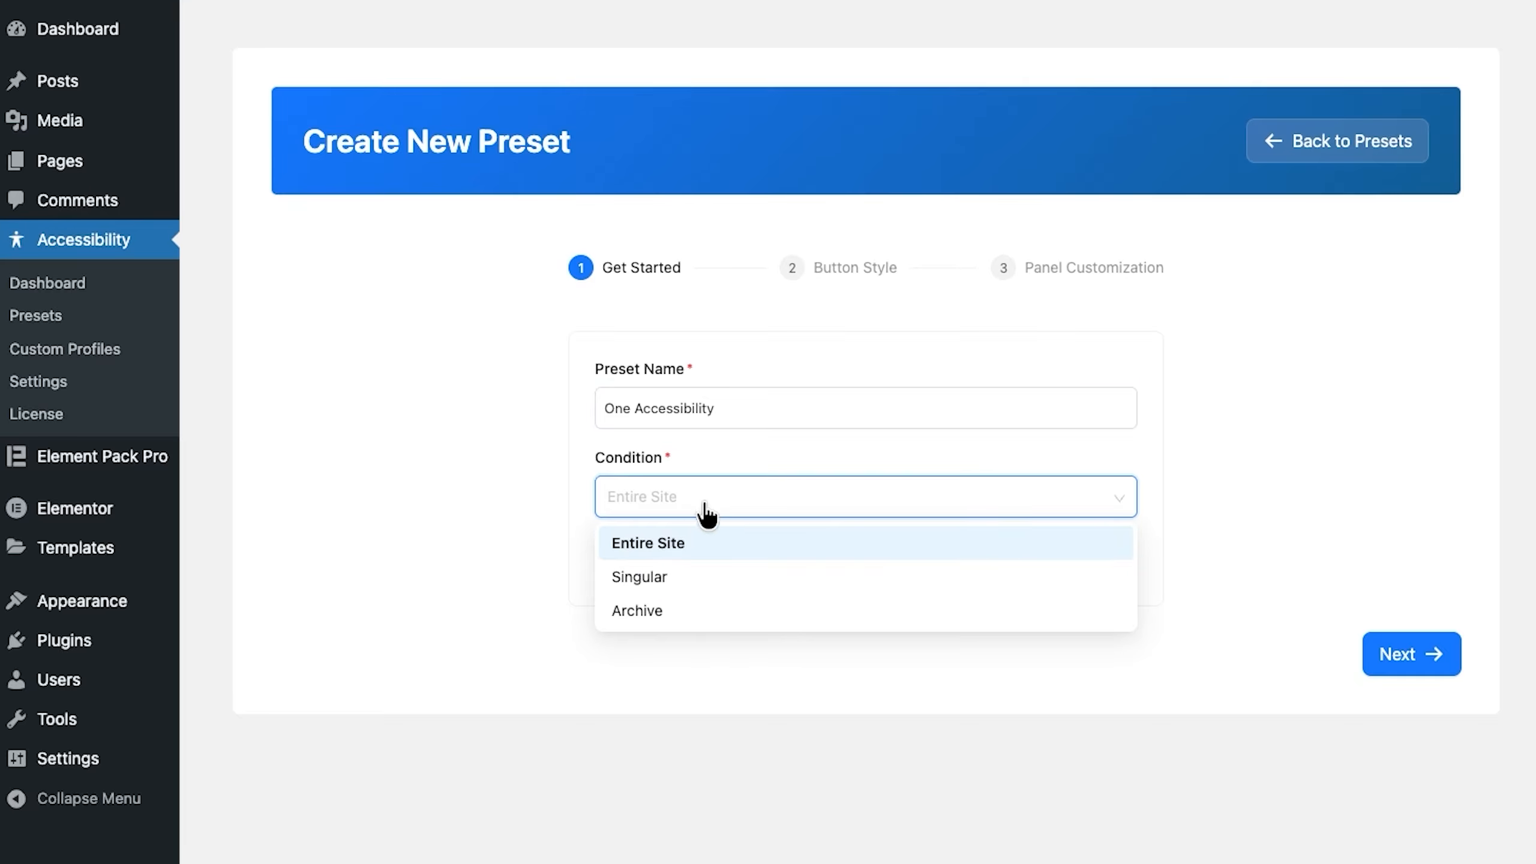
{"action": "left_click", "coordinate": [673, 582]}
{"action": "left_click", "coordinate": [766, 581]}
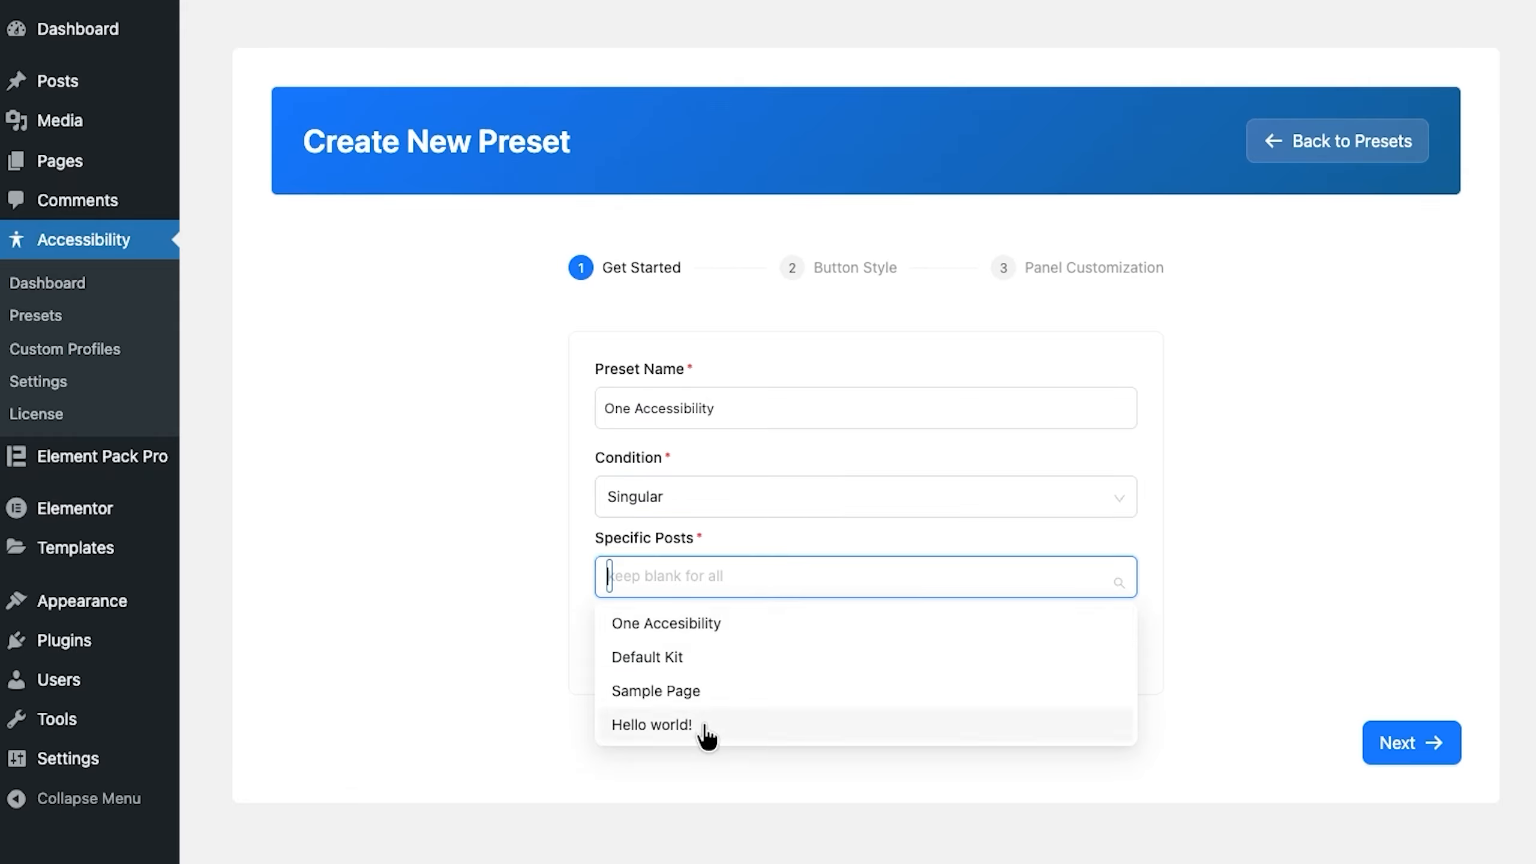
{"action": "left_click", "coordinate": [773, 543]}
{"action": "left_click", "coordinate": [785, 509]}
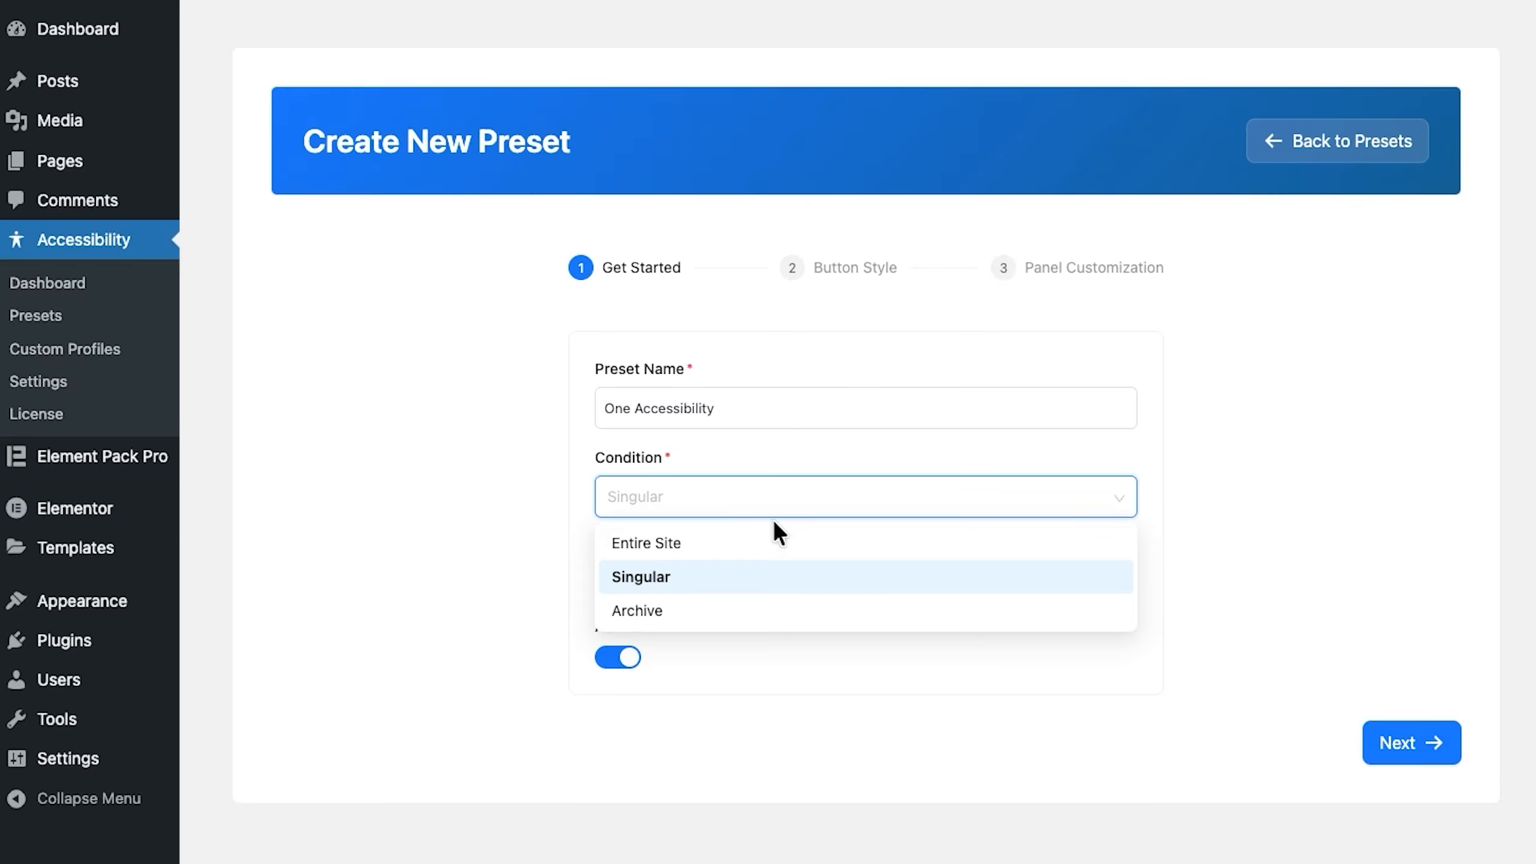
{"action": "left_click", "coordinate": [723, 610]}
{"action": "left_click", "coordinate": [707, 582]}
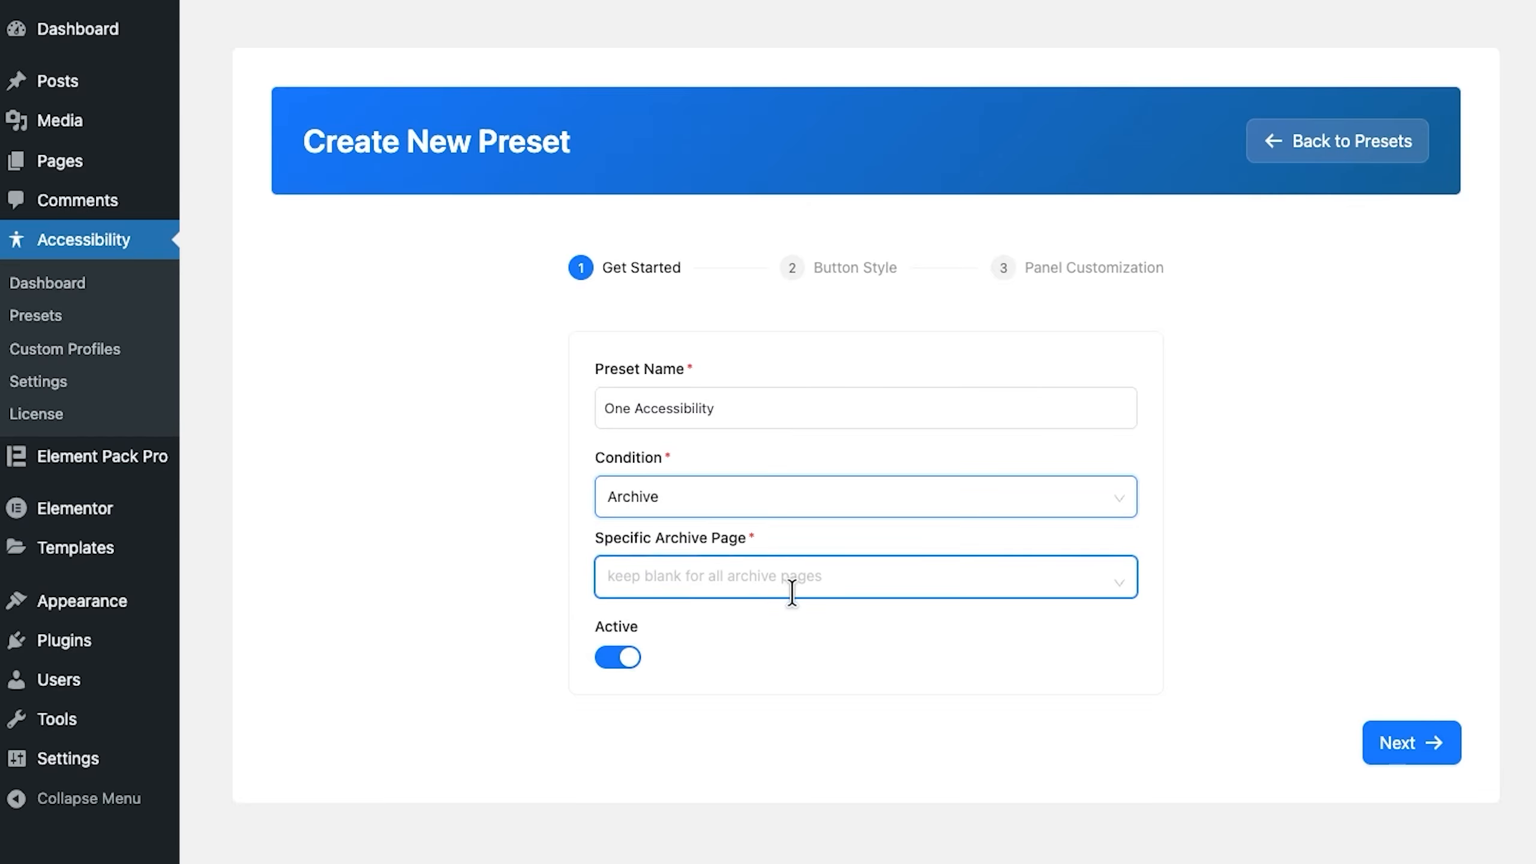
{"action": "left_click", "coordinate": [748, 507]}
{"action": "left_click", "coordinate": [713, 545]}
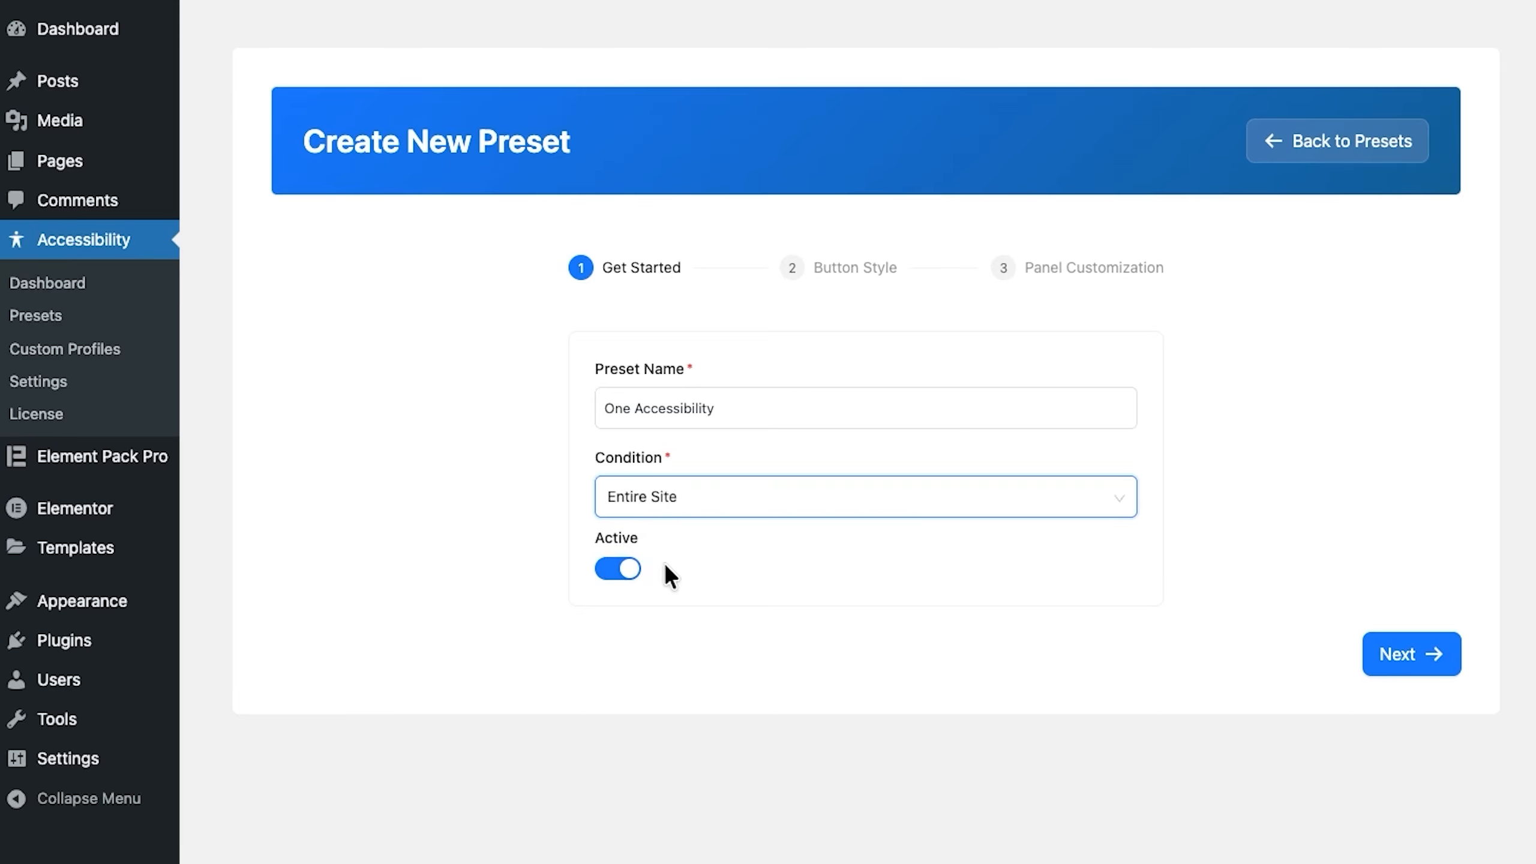
Step: Proceed to the button style stage, try the available button icons, and choose accessibility2
{"action": "left_click", "coordinate": [1375, 664]}
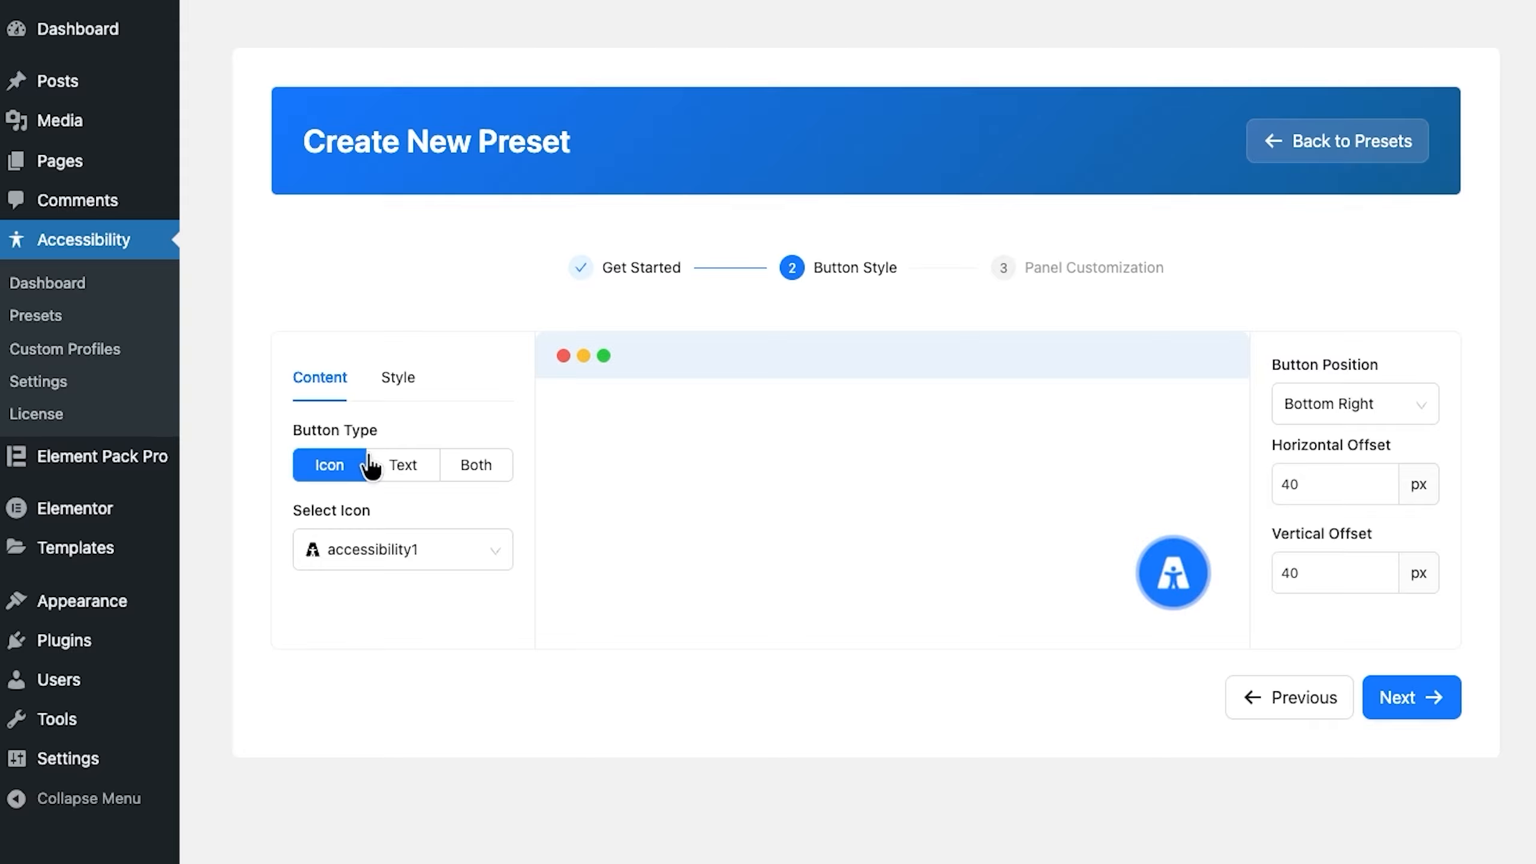
{"action": "left_click", "coordinate": [421, 553]}
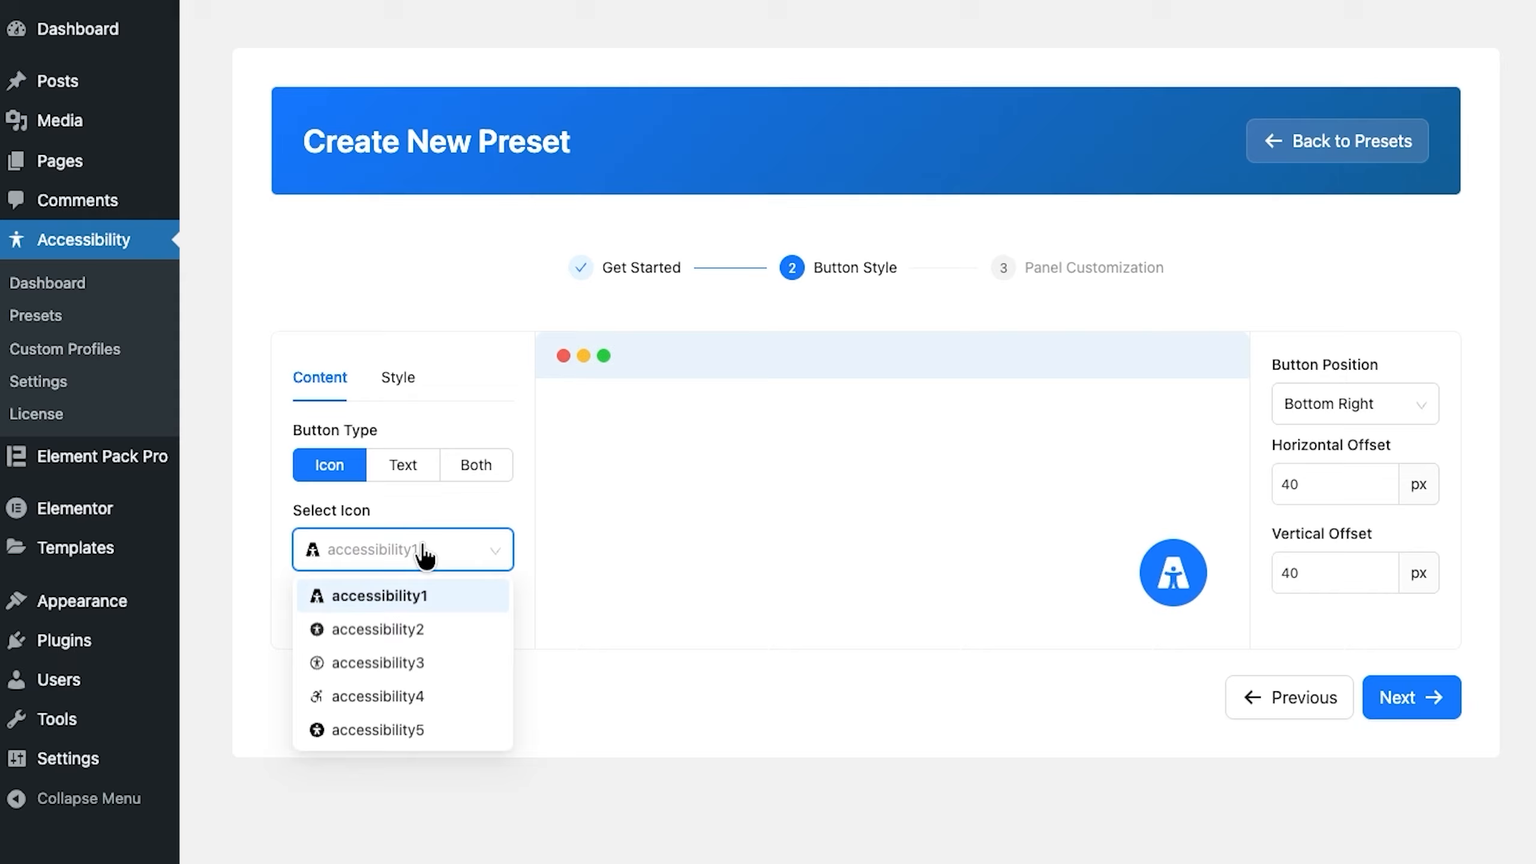
{"action": "left_click", "coordinate": [394, 631]}
{"action": "left_click", "coordinate": [387, 559]}
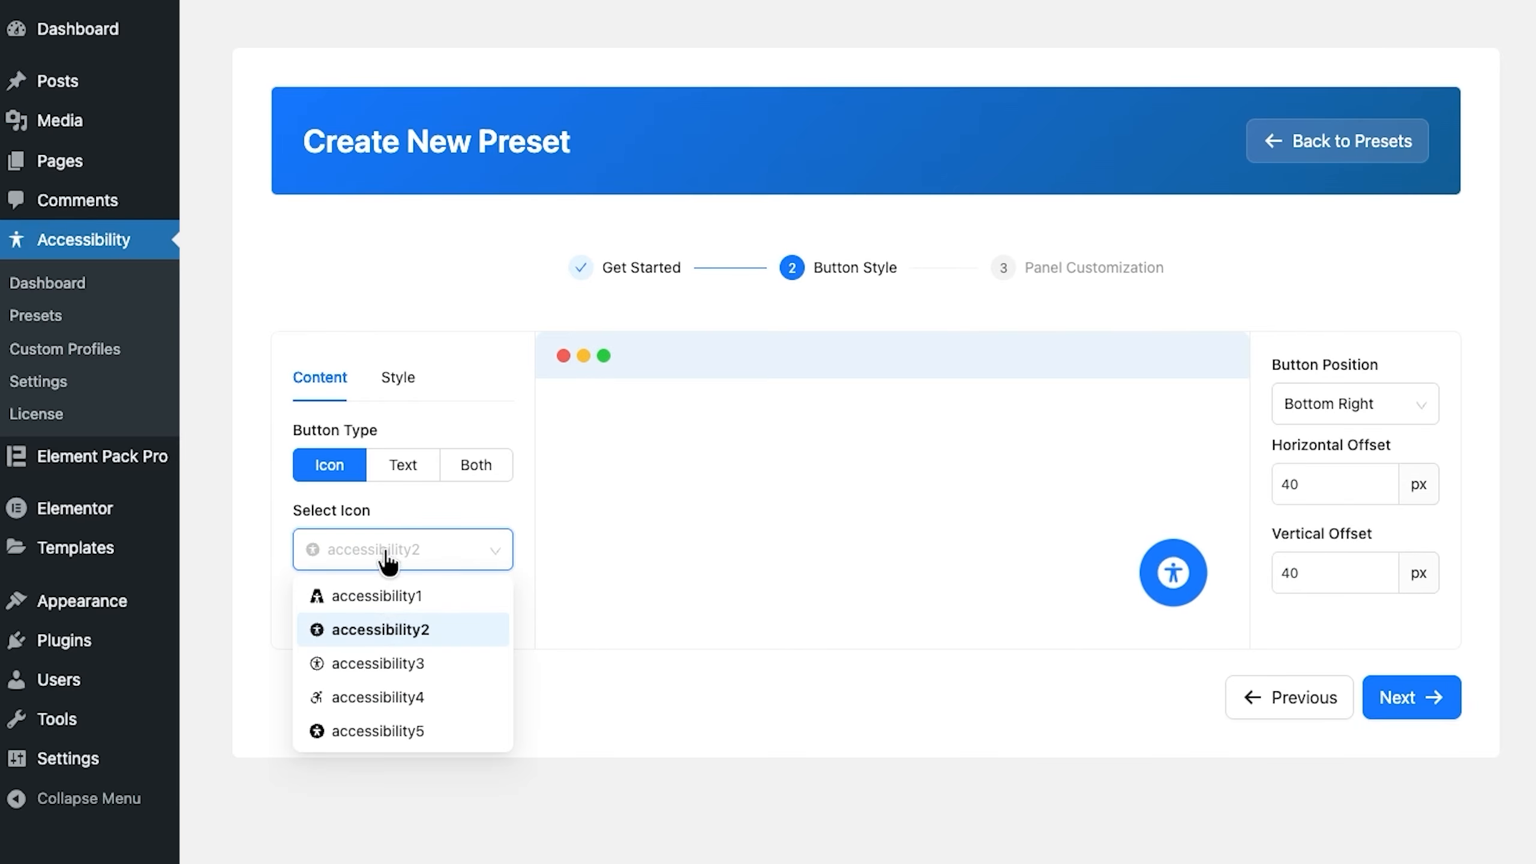
{"action": "left_click", "coordinate": [381, 663]}
{"action": "left_click", "coordinate": [398, 560]}
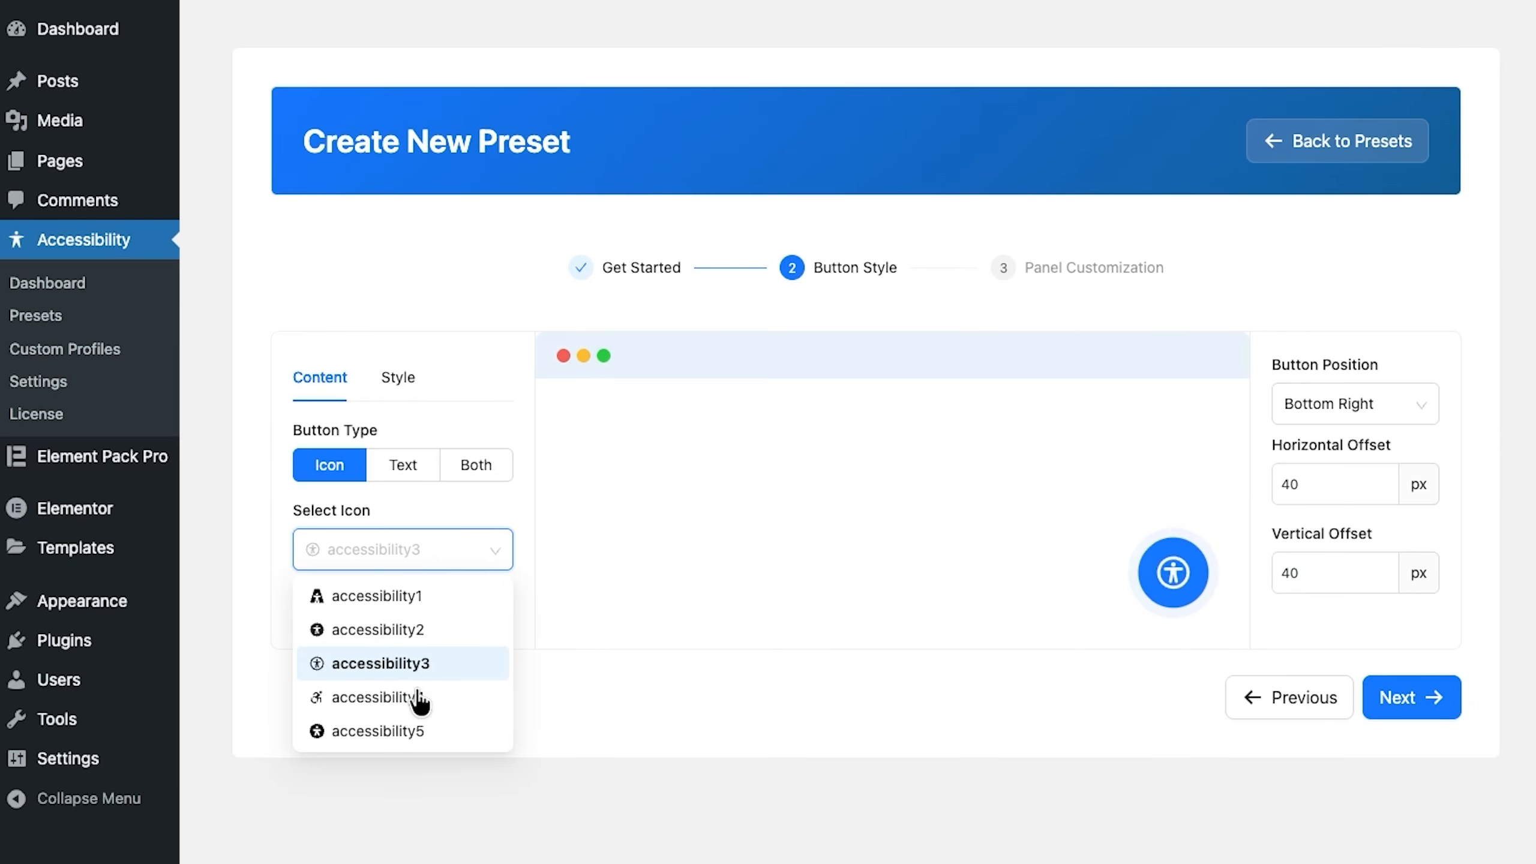
{"action": "left_click", "coordinate": [418, 701]}
{"action": "left_click", "coordinate": [390, 550]}
{"action": "left_click", "coordinate": [388, 732]}
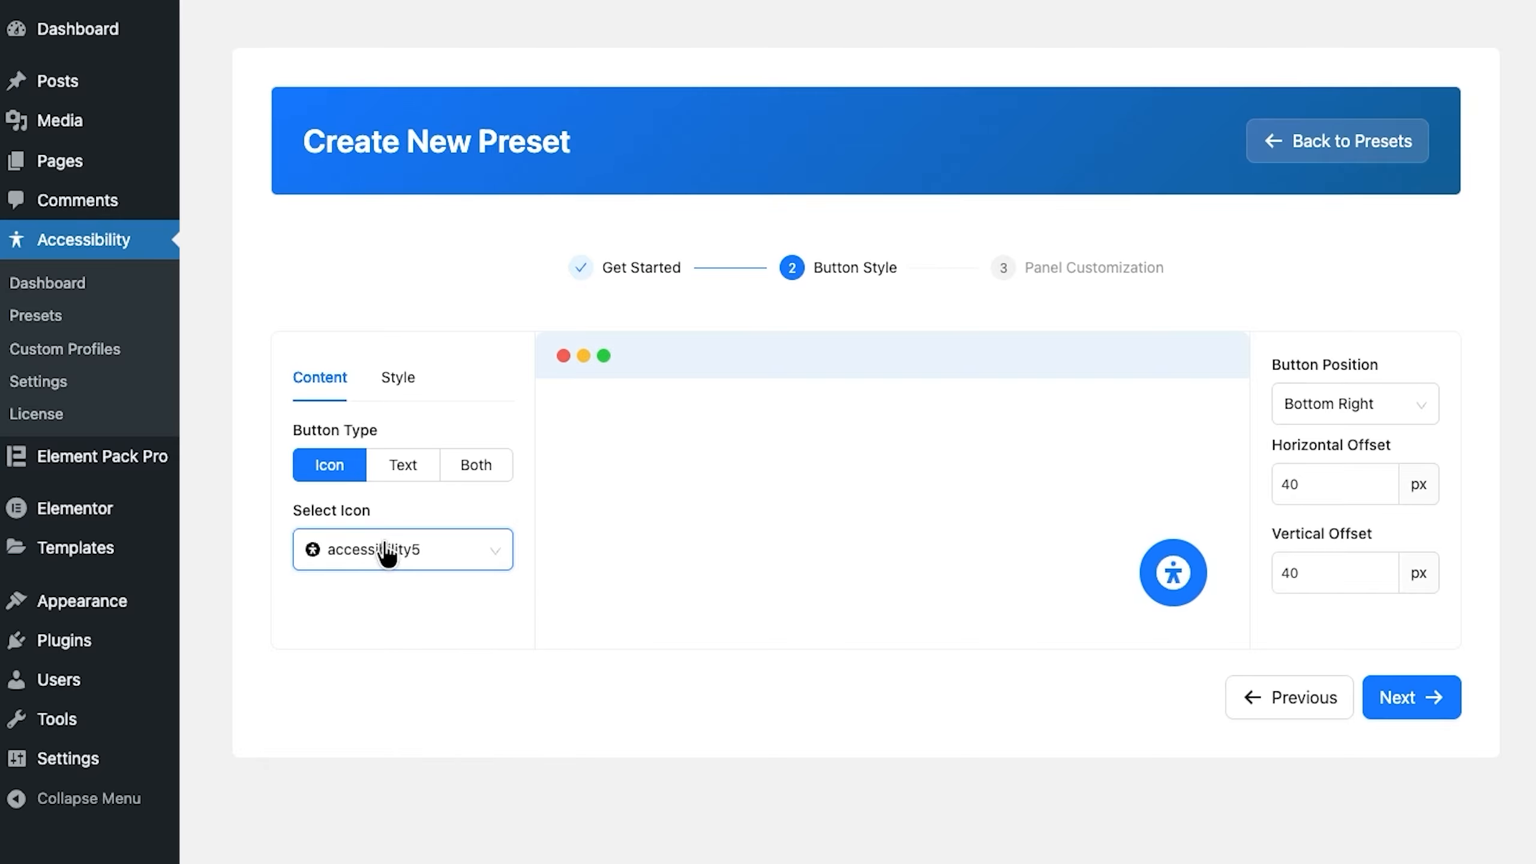
{"action": "left_click", "coordinate": [387, 554]}
{"action": "left_click", "coordinate": [389, 627]}
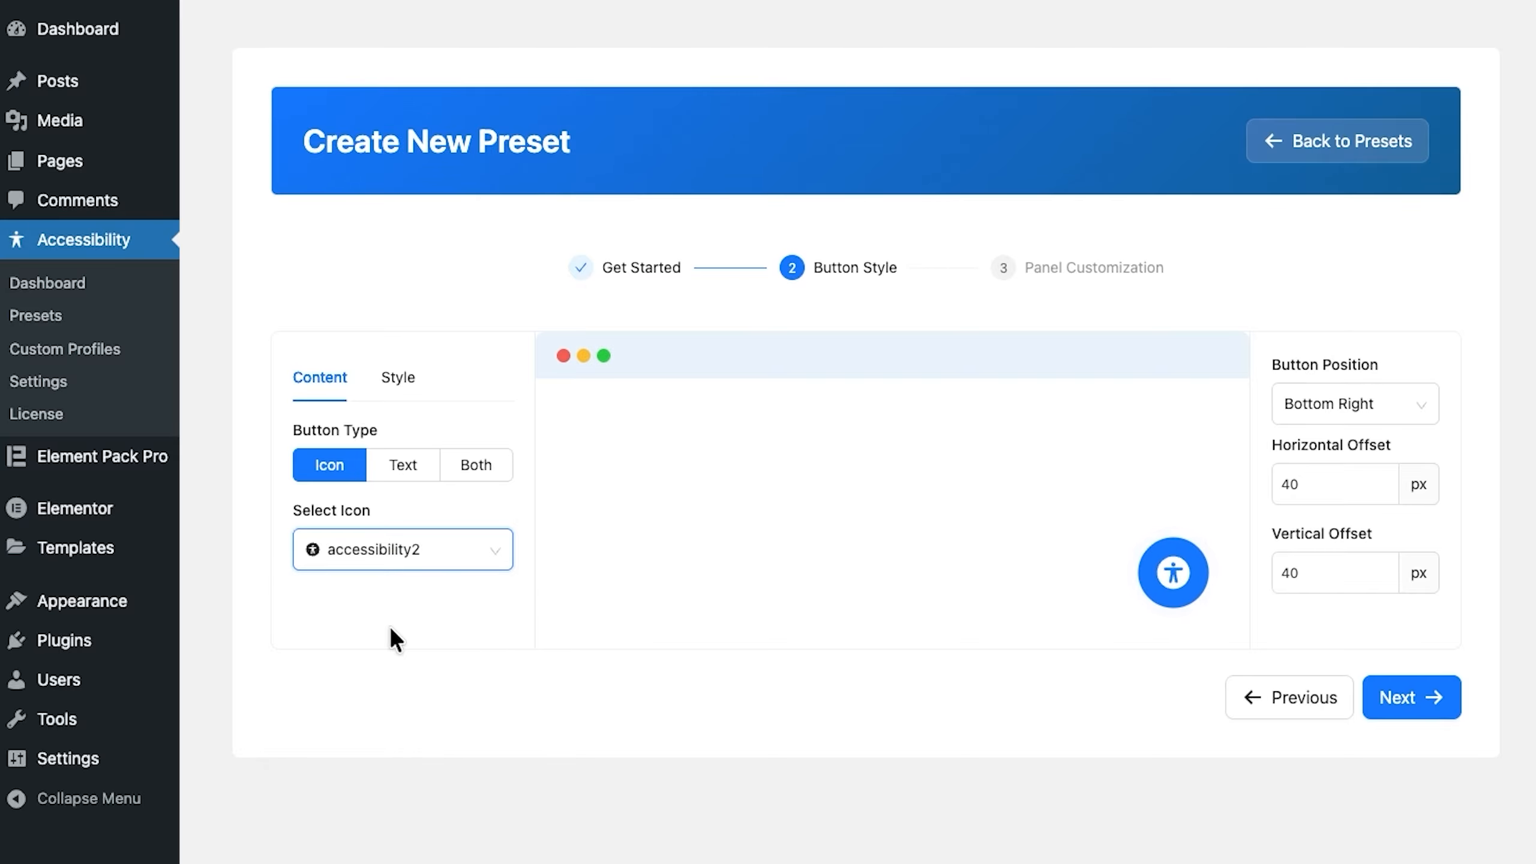
Step: Try the Text and Both button types in the preview and return the button type to Icon
{"action": "left_click", "coordinate": [404, 478]}
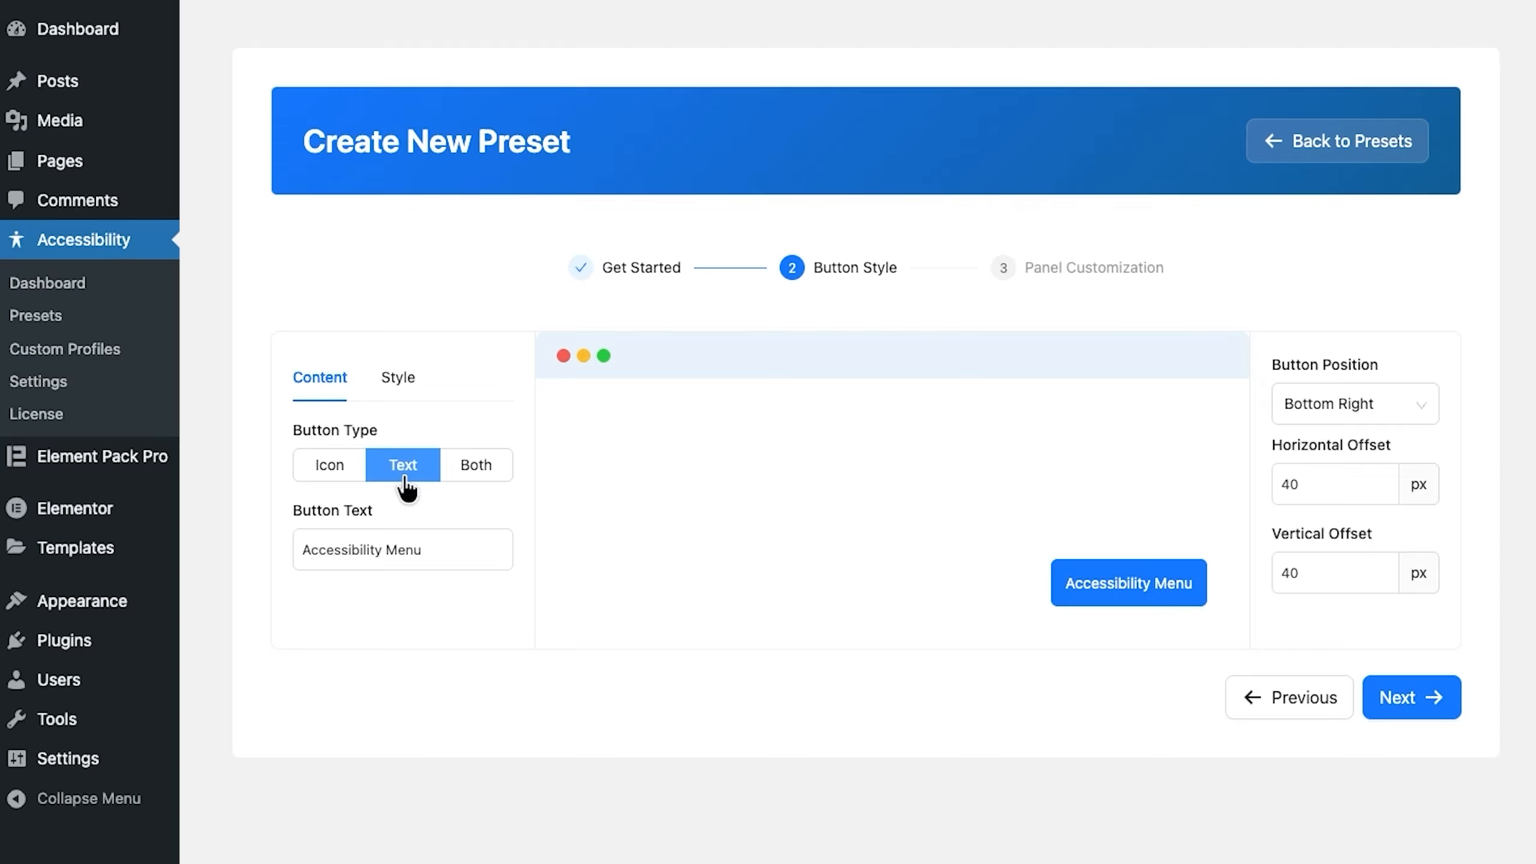
{"action": "left_click", "coordinate": [464, 474]}
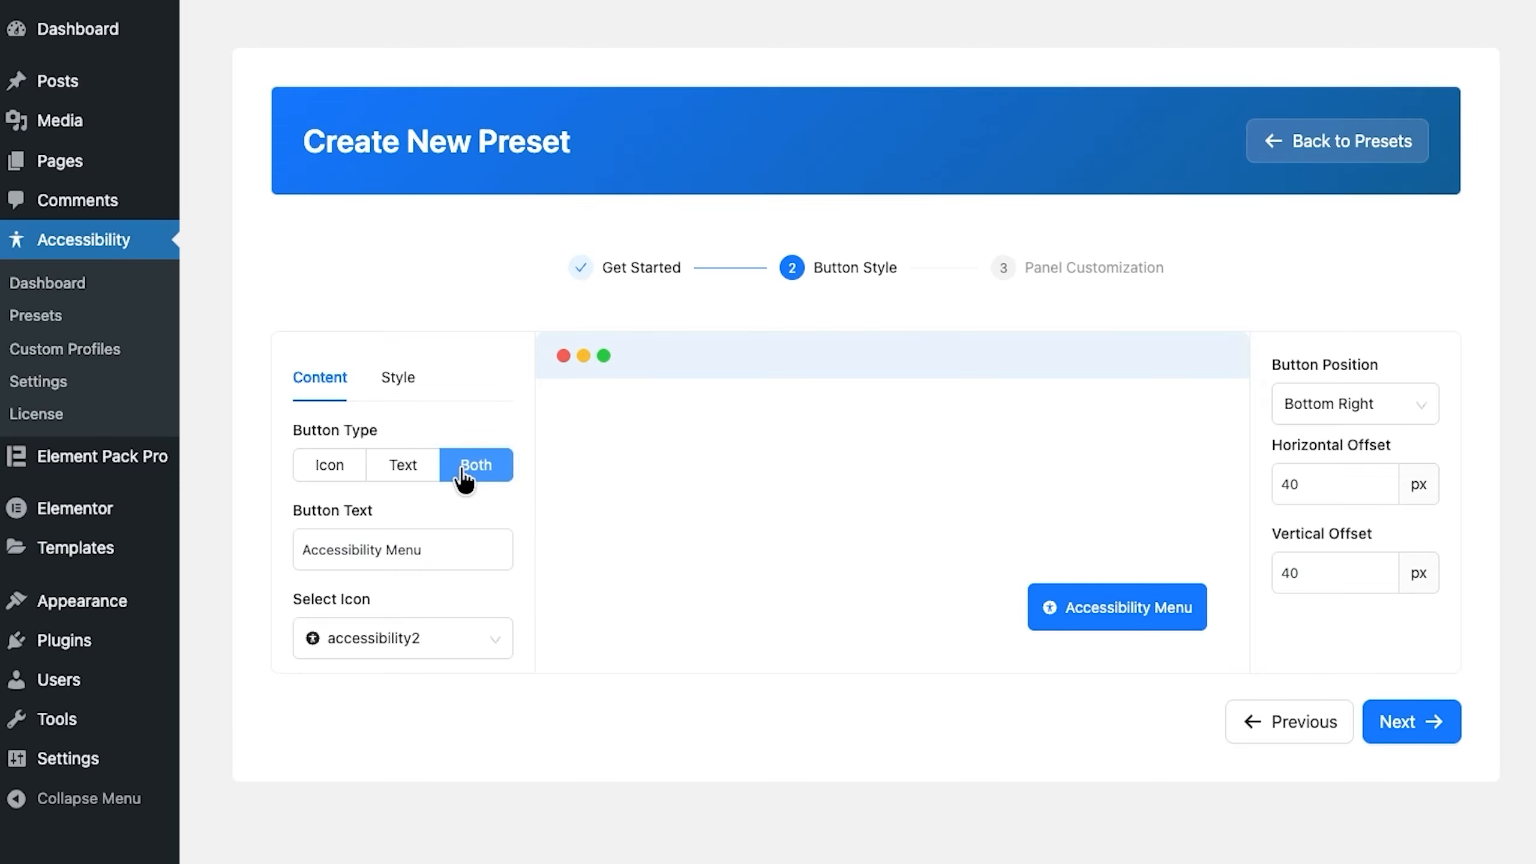
{"action": "left_click", "coordinate": [340, 479]}
Step: Set the accessibility button's background color to #0048FD in its style settings
{"action": "left_click", "coordinate": [396, 380]}
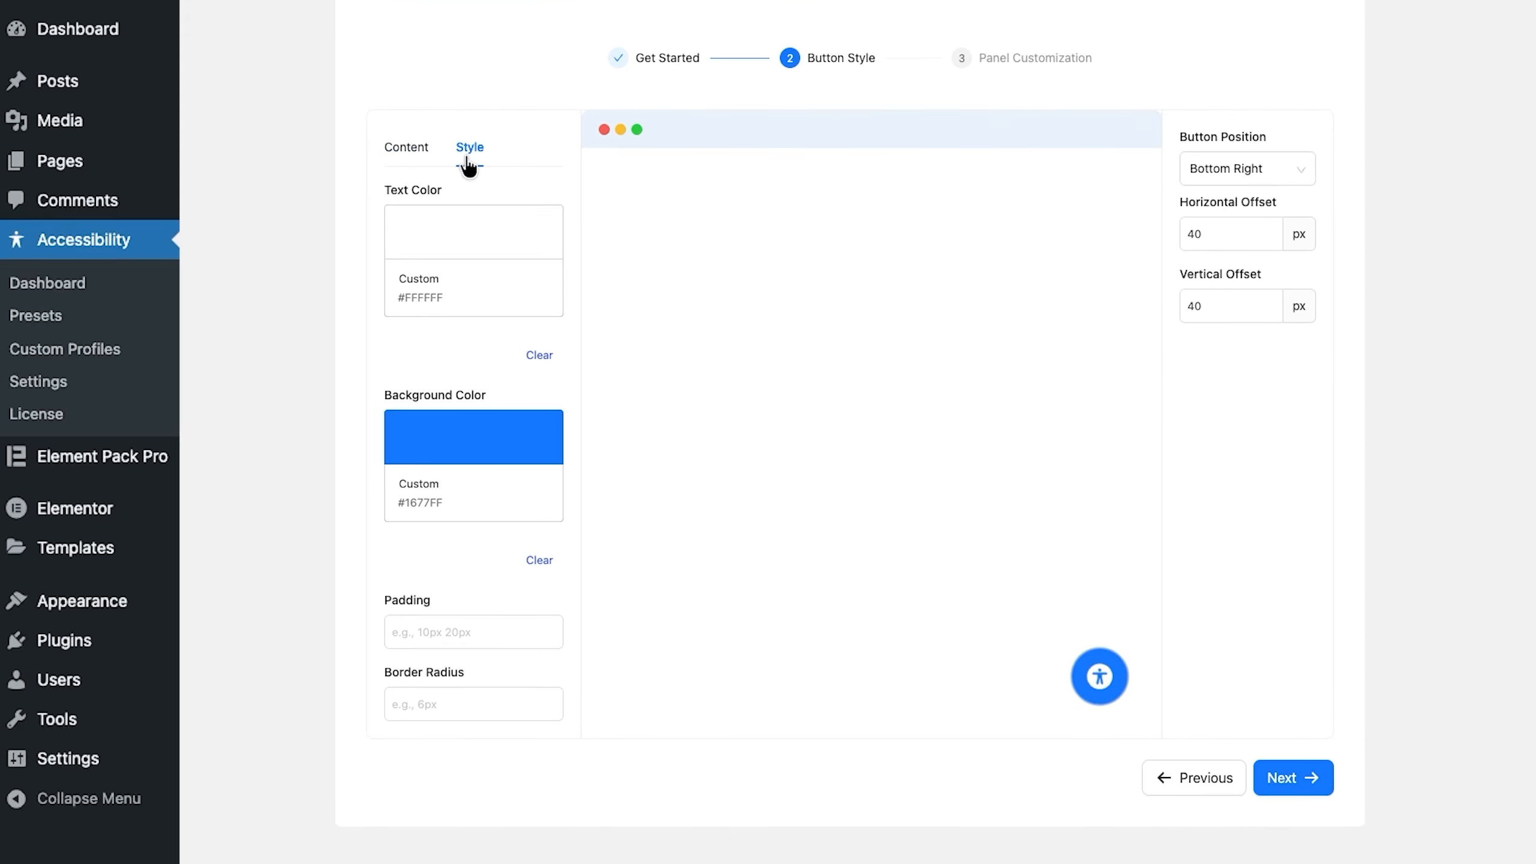
{"action": "left_click", "coordinate": [463, 255]}
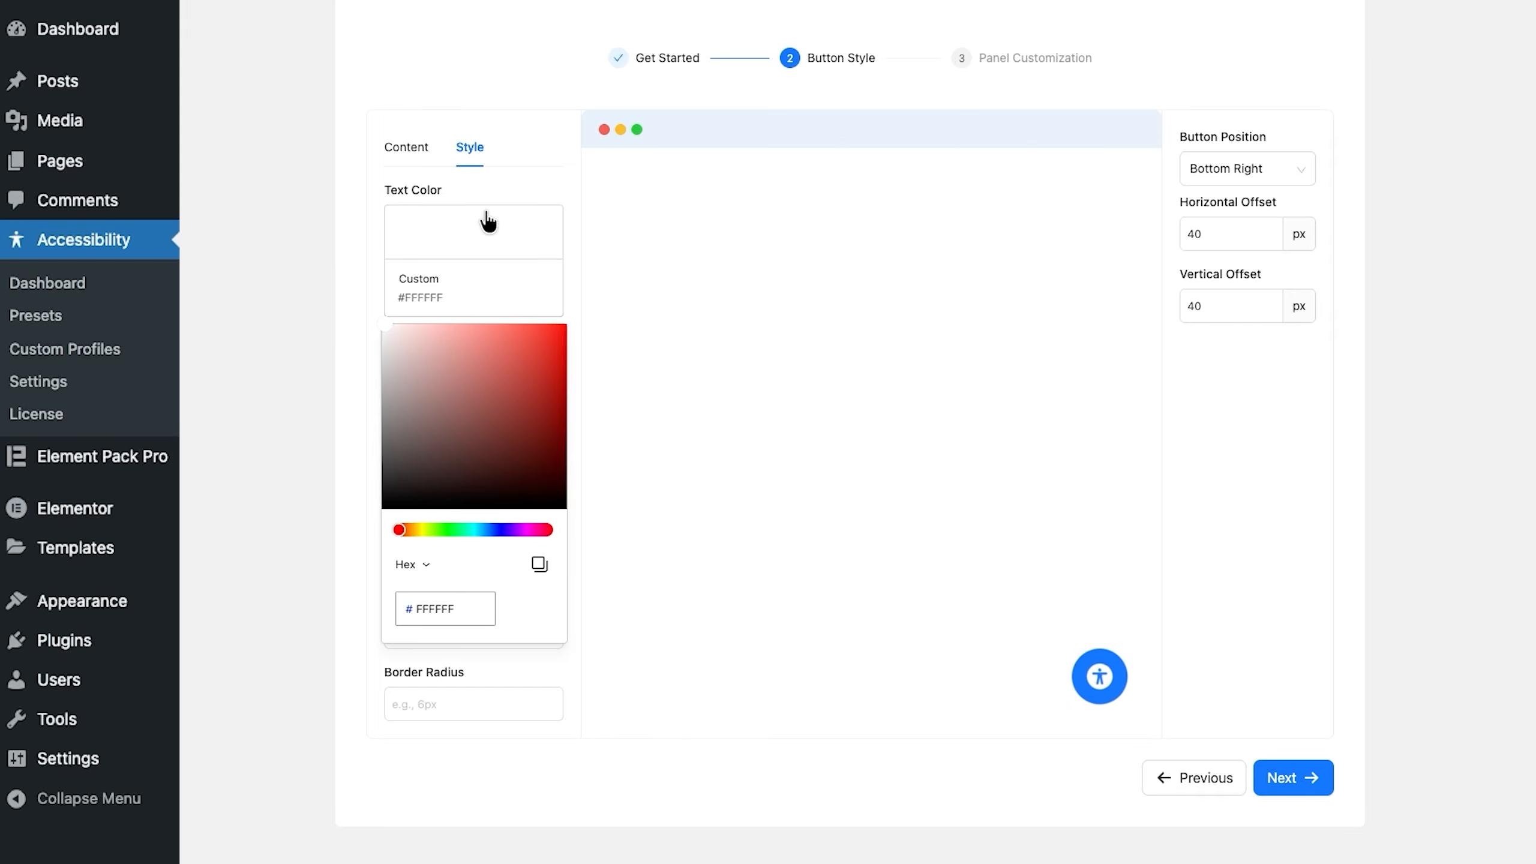
{"action": "left_click", "coordinate": [492, 190]}
{"action": "left_click", "coordinate": [487, 440]}
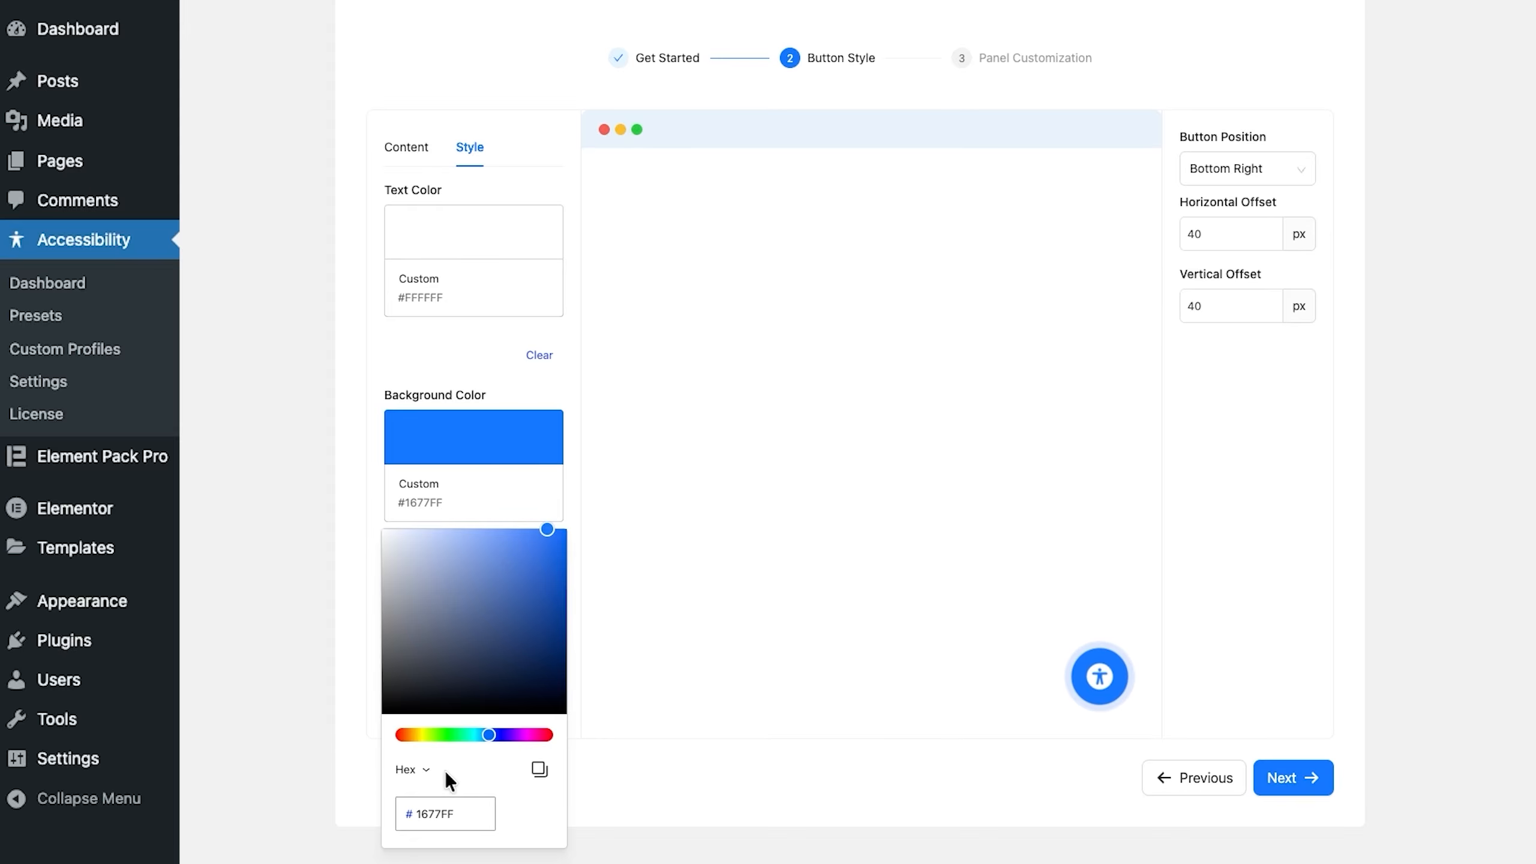
{"action": "left_click", "coordinate": [428, 814]}
{"action": "double_click", "coordinate": [428, 813]}
{"action": "type", "text": "0048FD"}
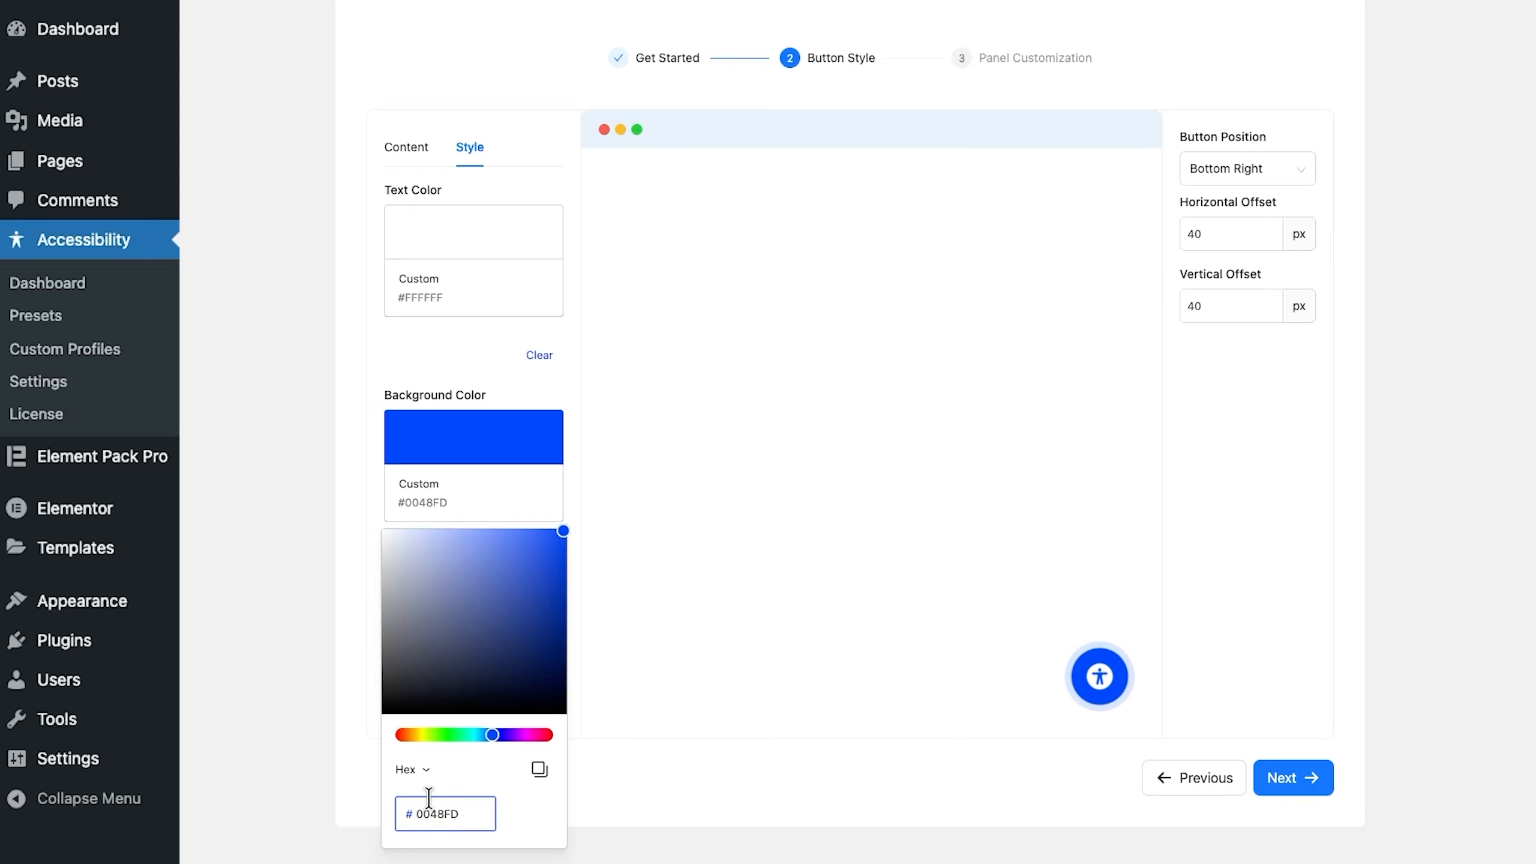
{"action": "left_click", "coordinate": [473, 382]}
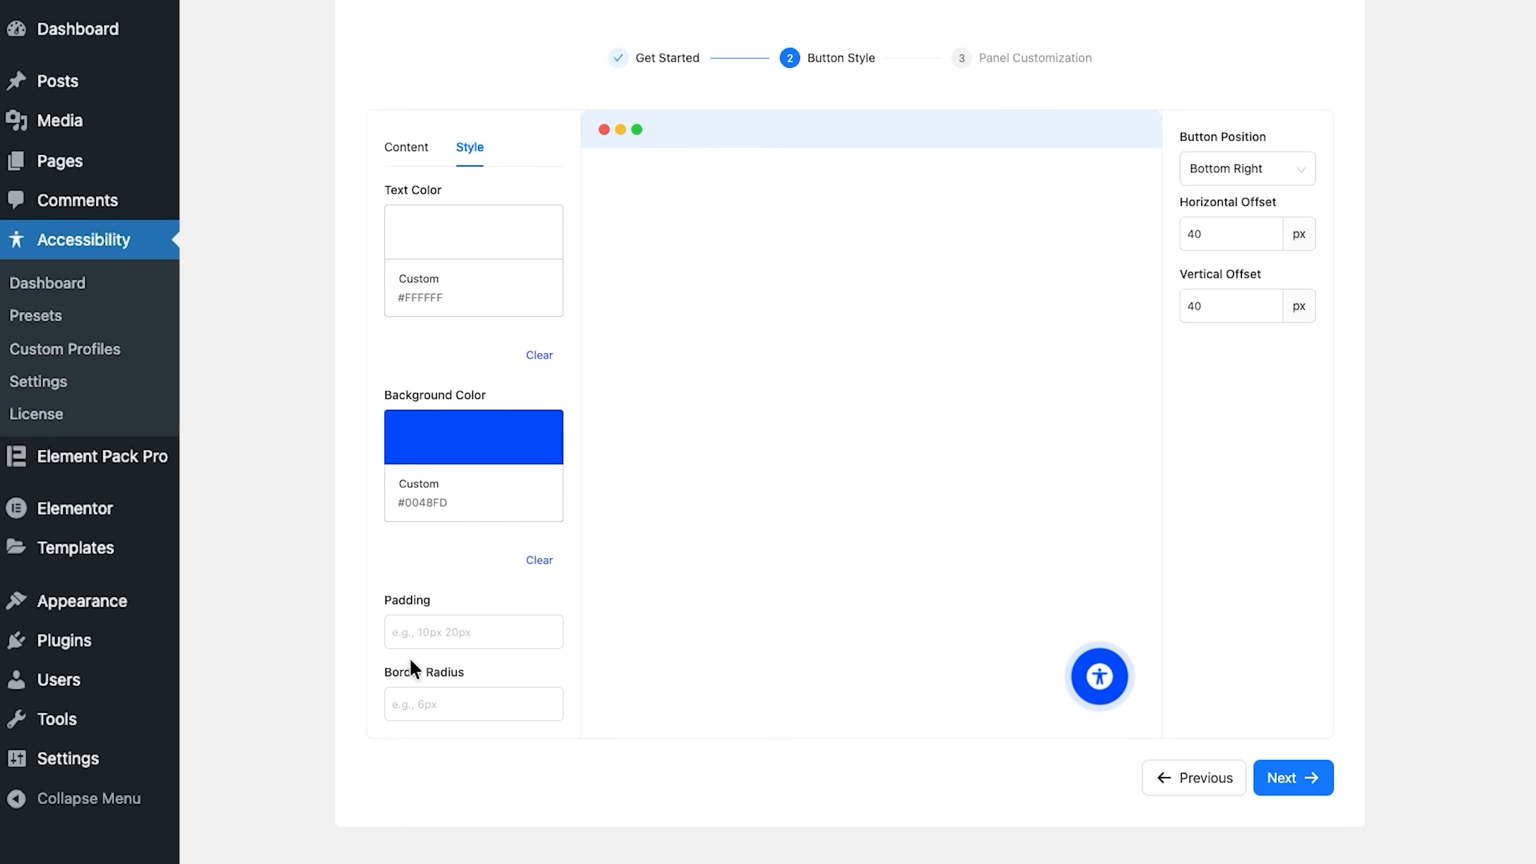
{"action": "left_click", "coordinate": [417, 704]}
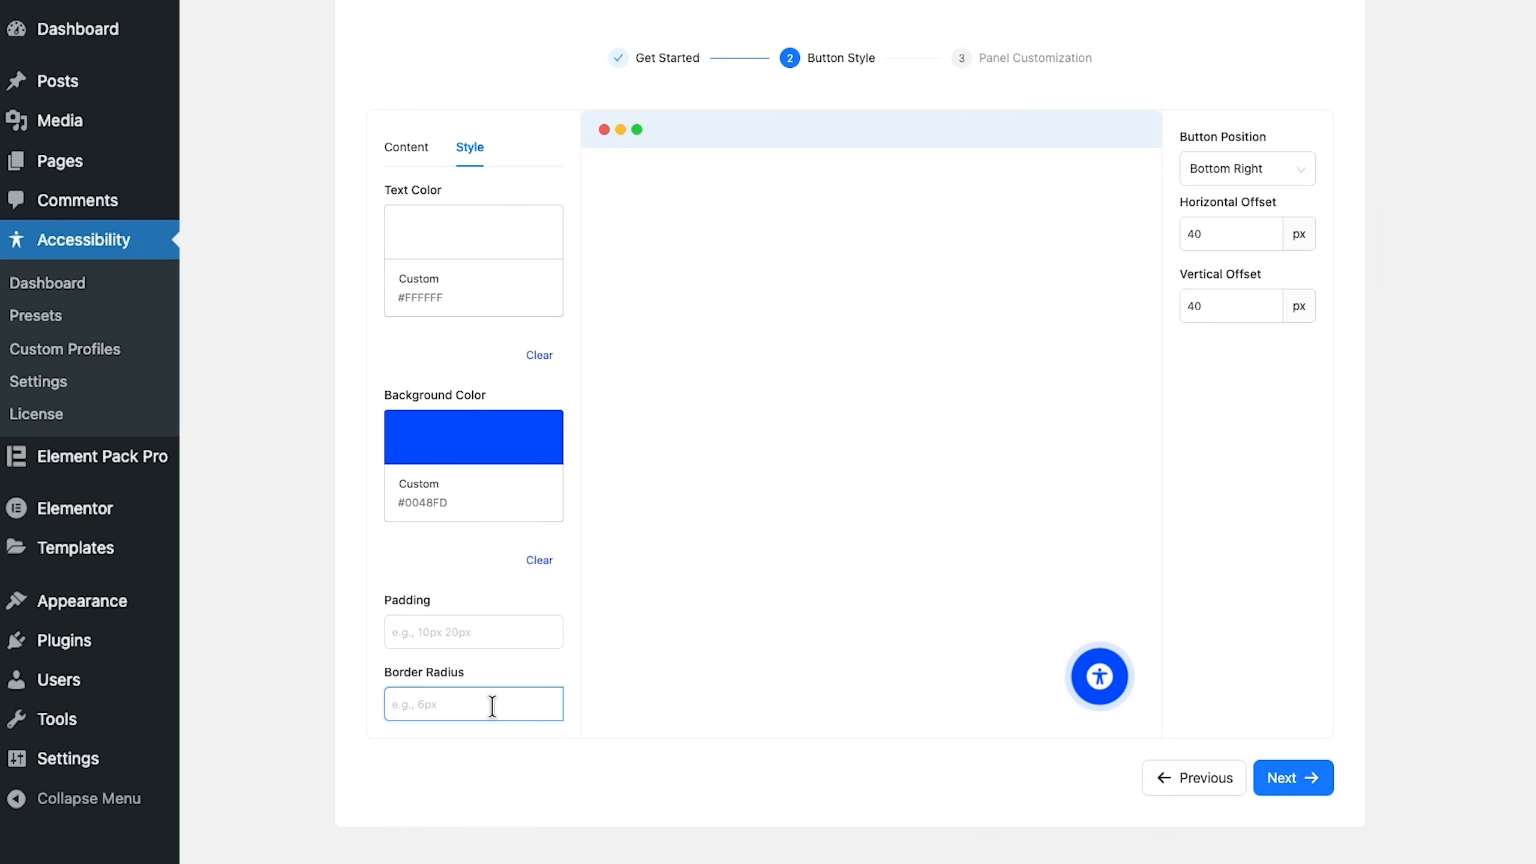
Step: Position the button at Bottom Left with horizontal and vertical offsets of 50 px, and return to its content settings
{"action": "left_click", "coordinate": [1221, 182]}
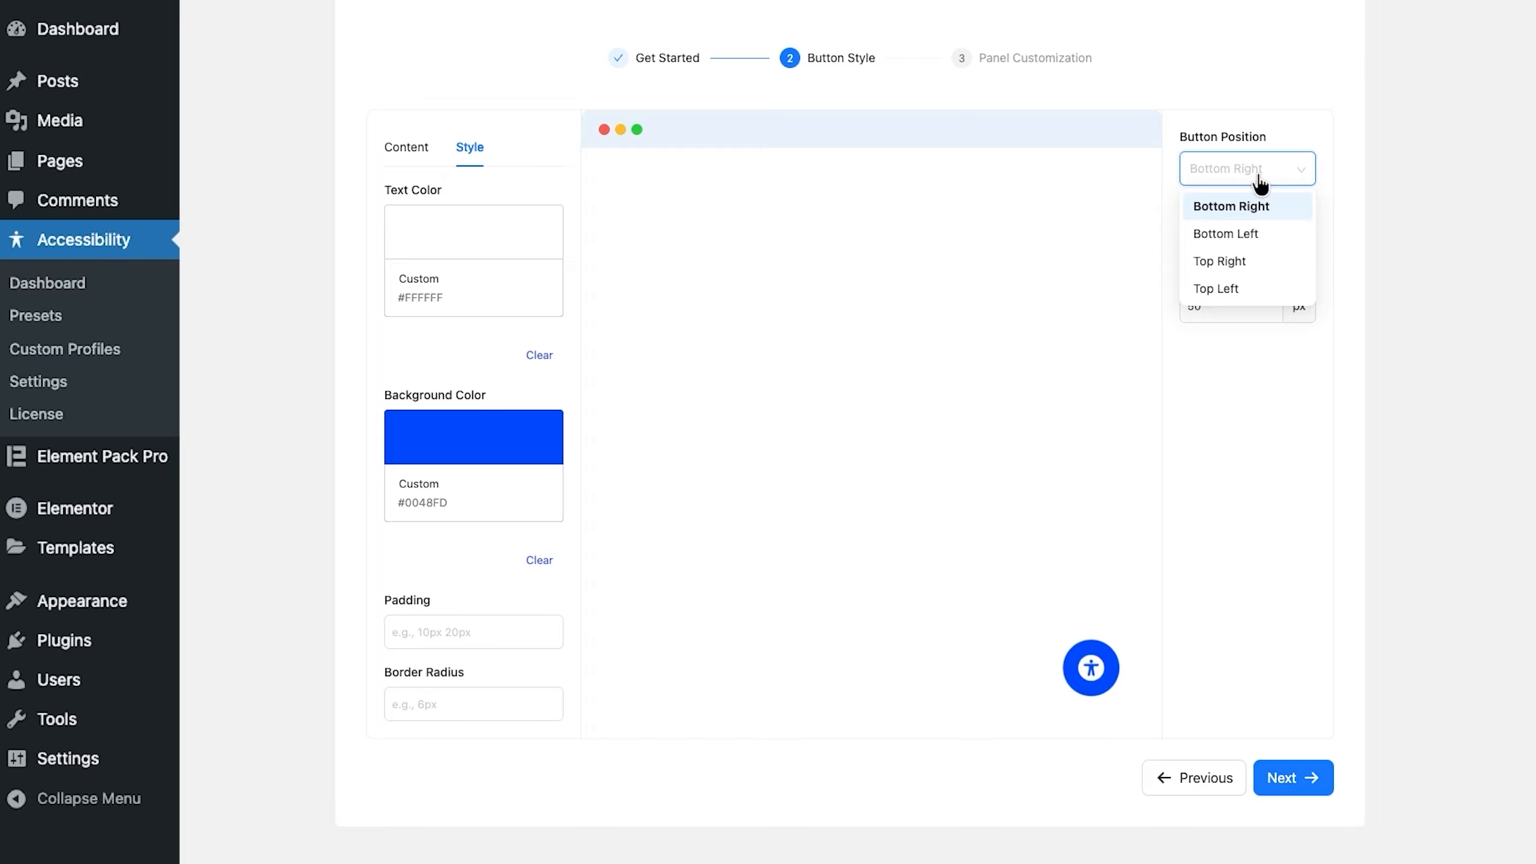
{"action": "left_click", "coordinate": [1267, 234]}
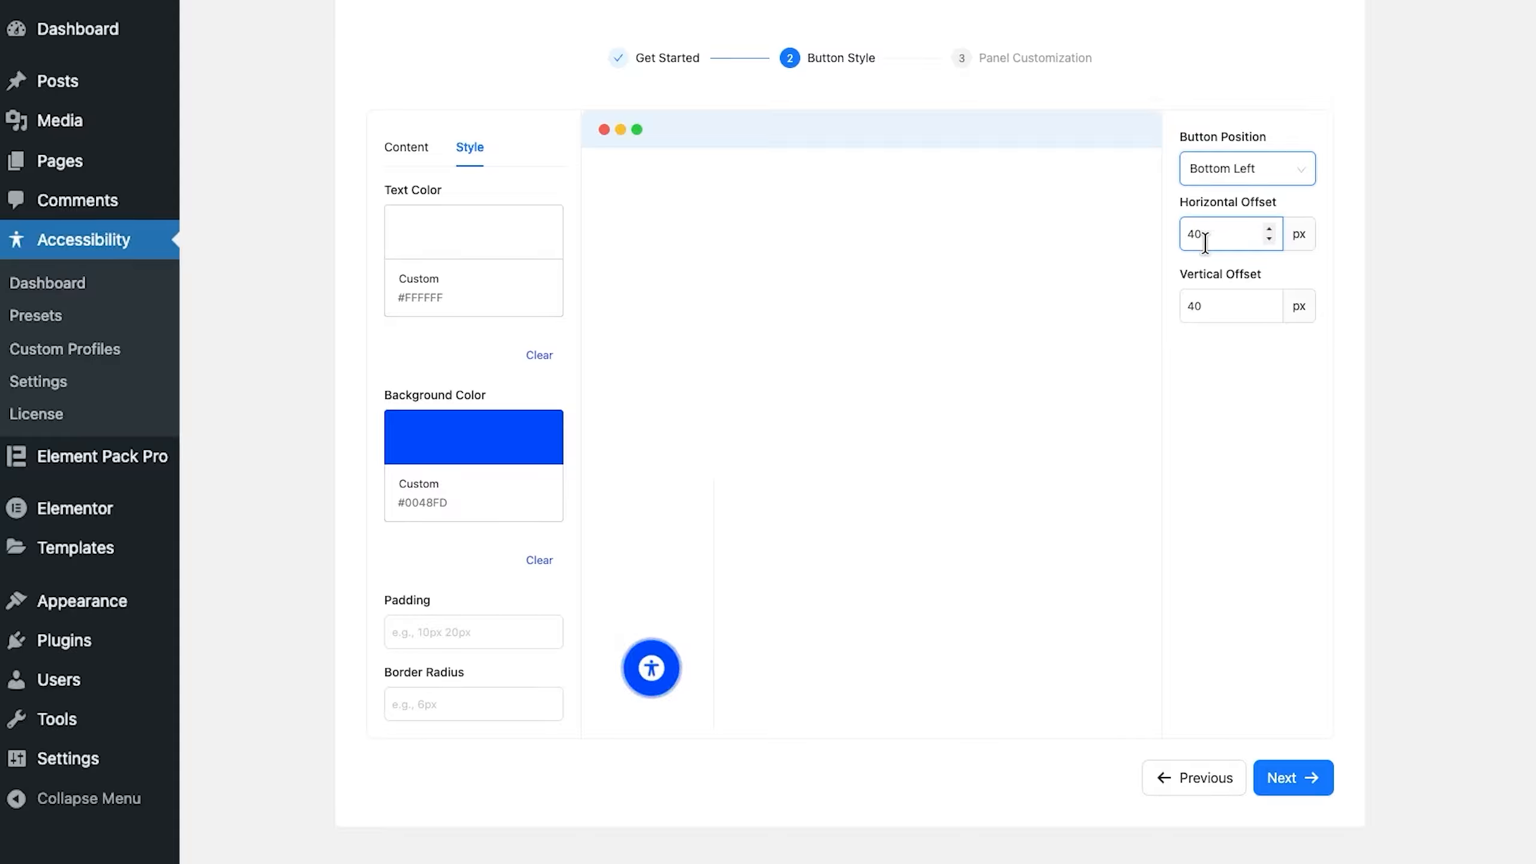
{"action": "left_click_drag", "start_coordinate": [1207, 235], "coordinate": [1183, 237]}
{"action": "type", "text": "50"}
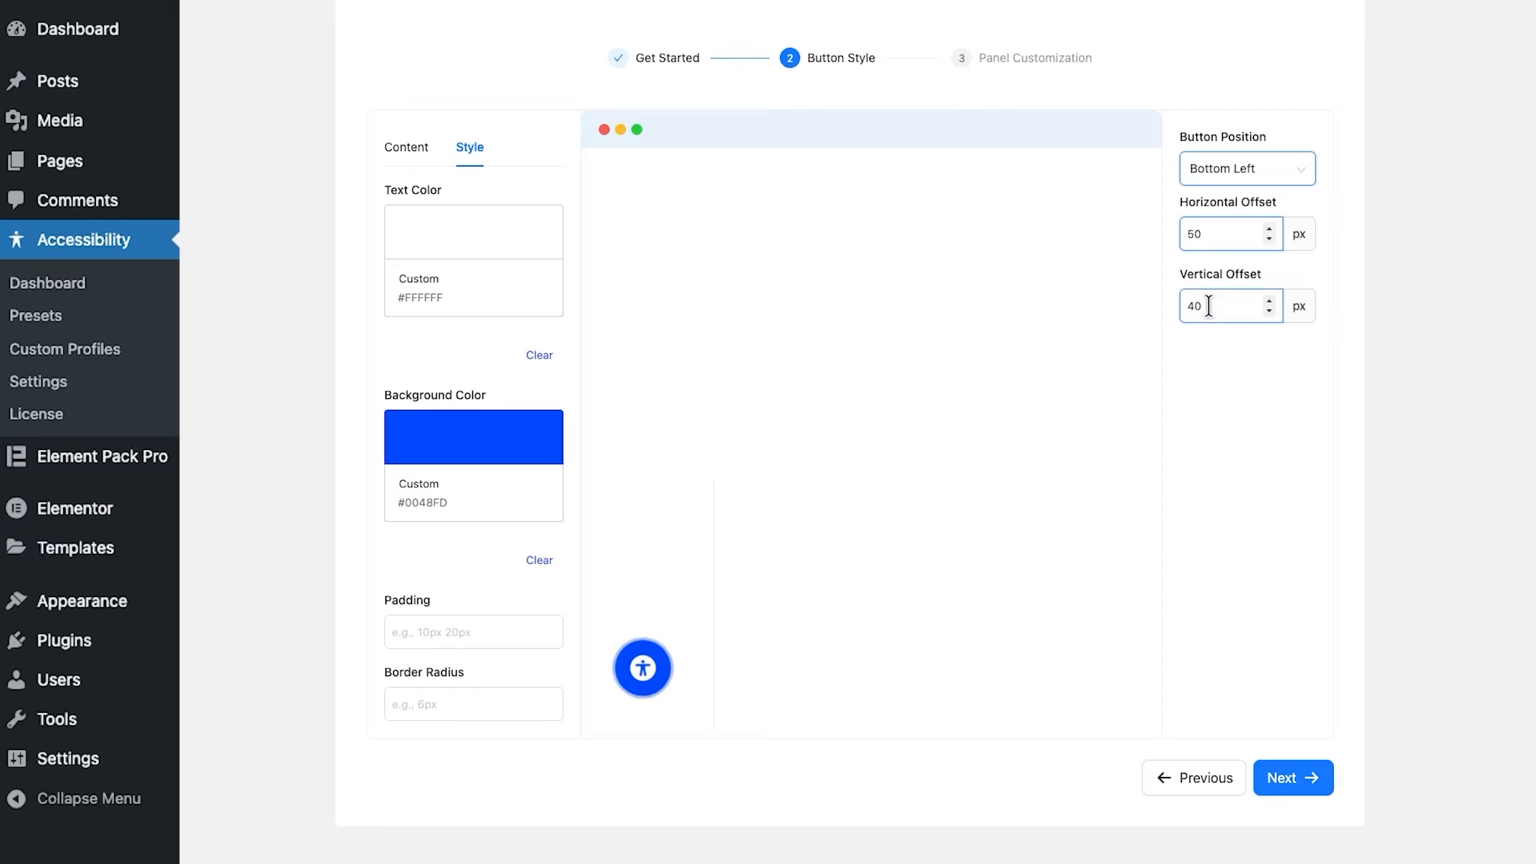
{"action": "left_click_drag", "start_coordinate": [1208, 306], "coordinate": [1181, 309]}
{"action": "type", "text": "50"}
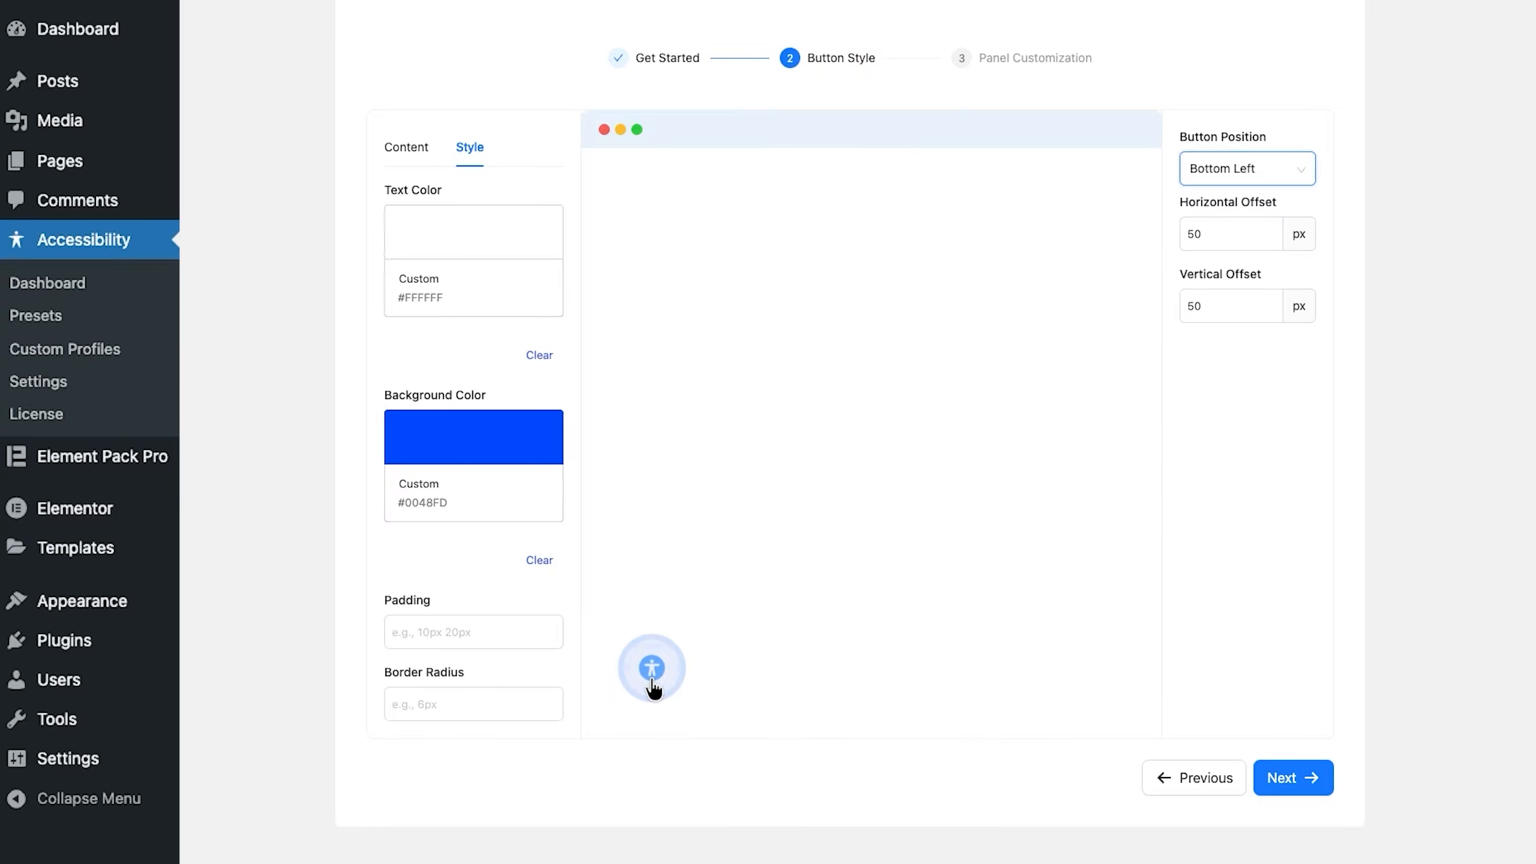
{"action": "left_click", "coordinate": [431, 158]}
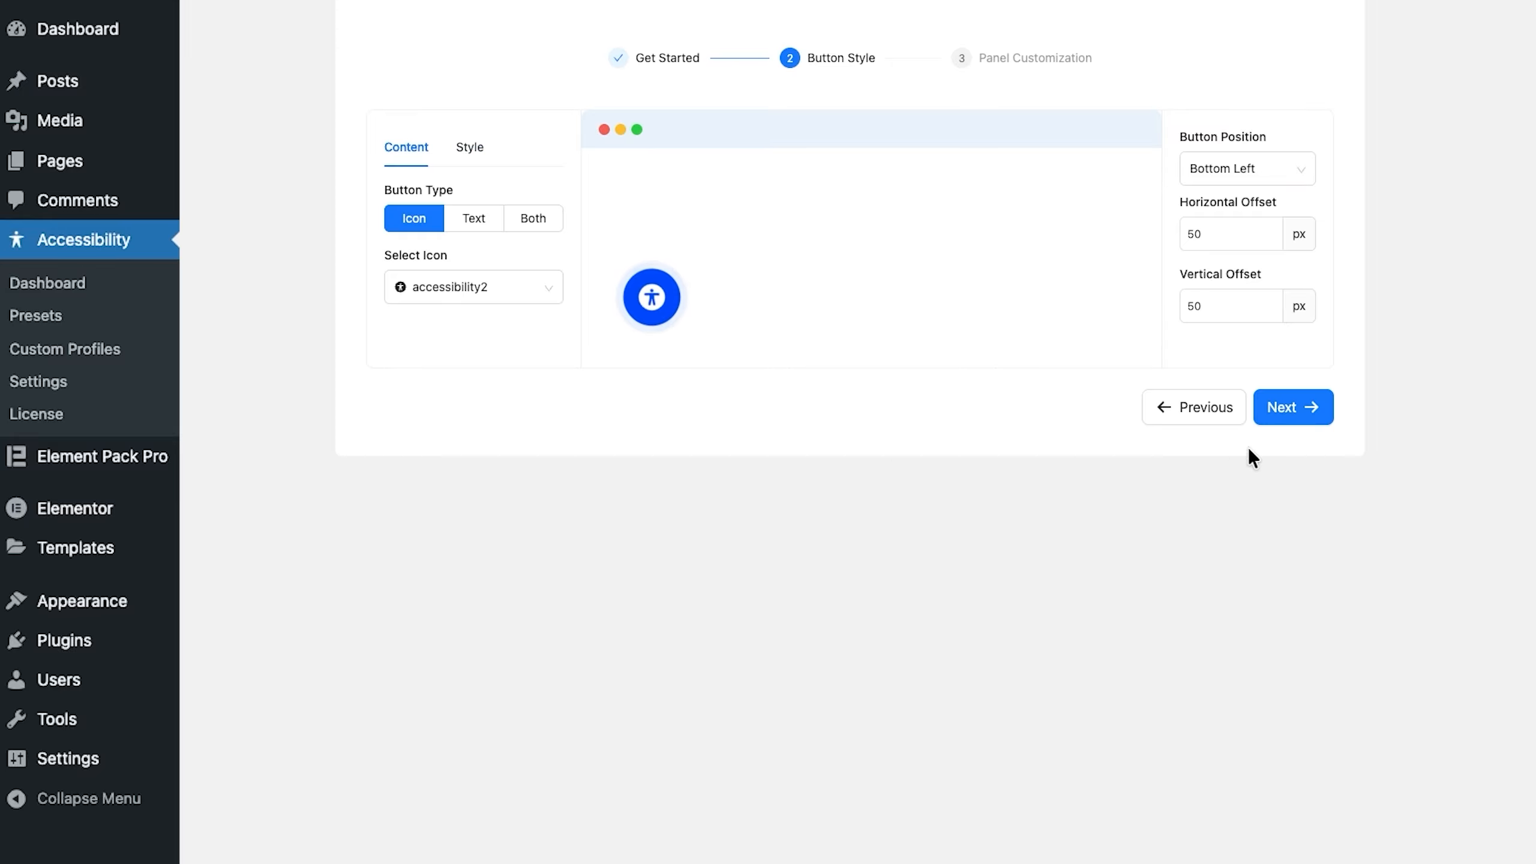
Step: Proceed to the panel customization stage and change the panel's header text to "One Accessibility Menu (CTRL+U)"
{"action": "left_click", "coordinate": [1305, 424]}
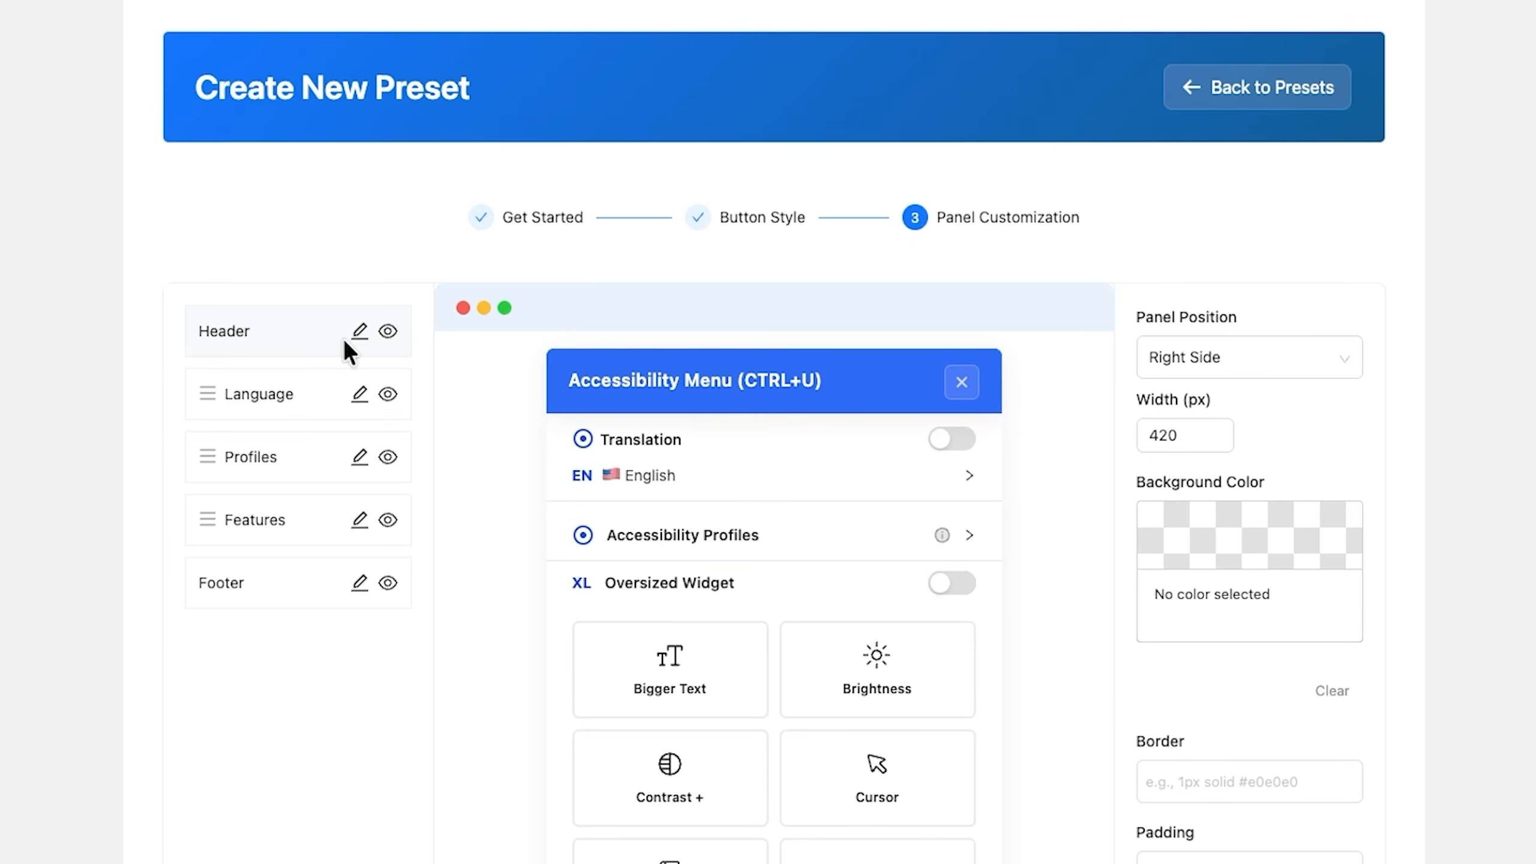
{"action": "left_click", "coordinate": [360, 332]}
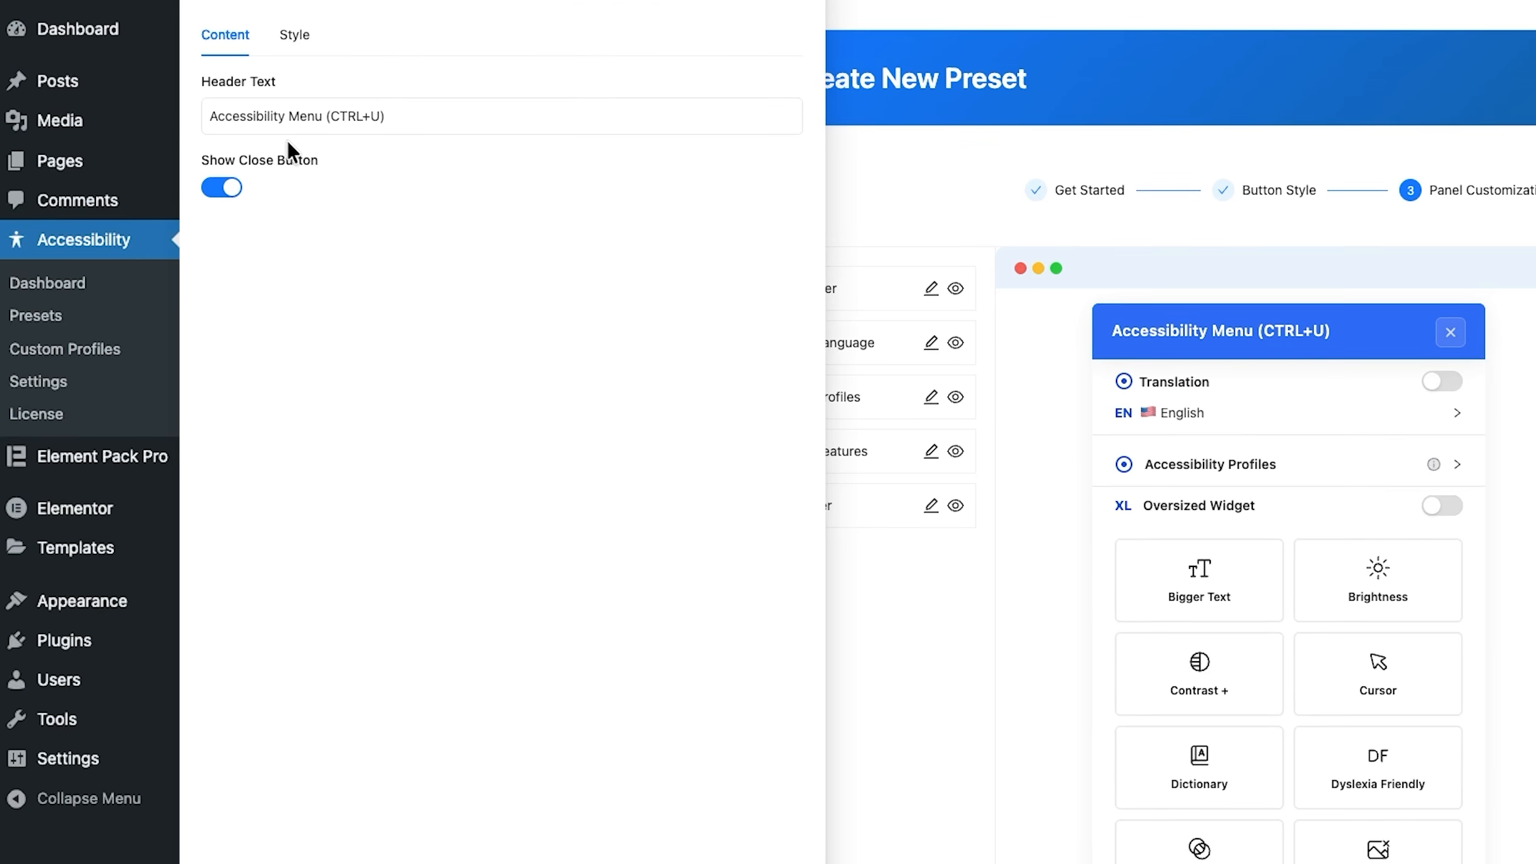
{"action": "left_click", "coordinate": [254, 118]}
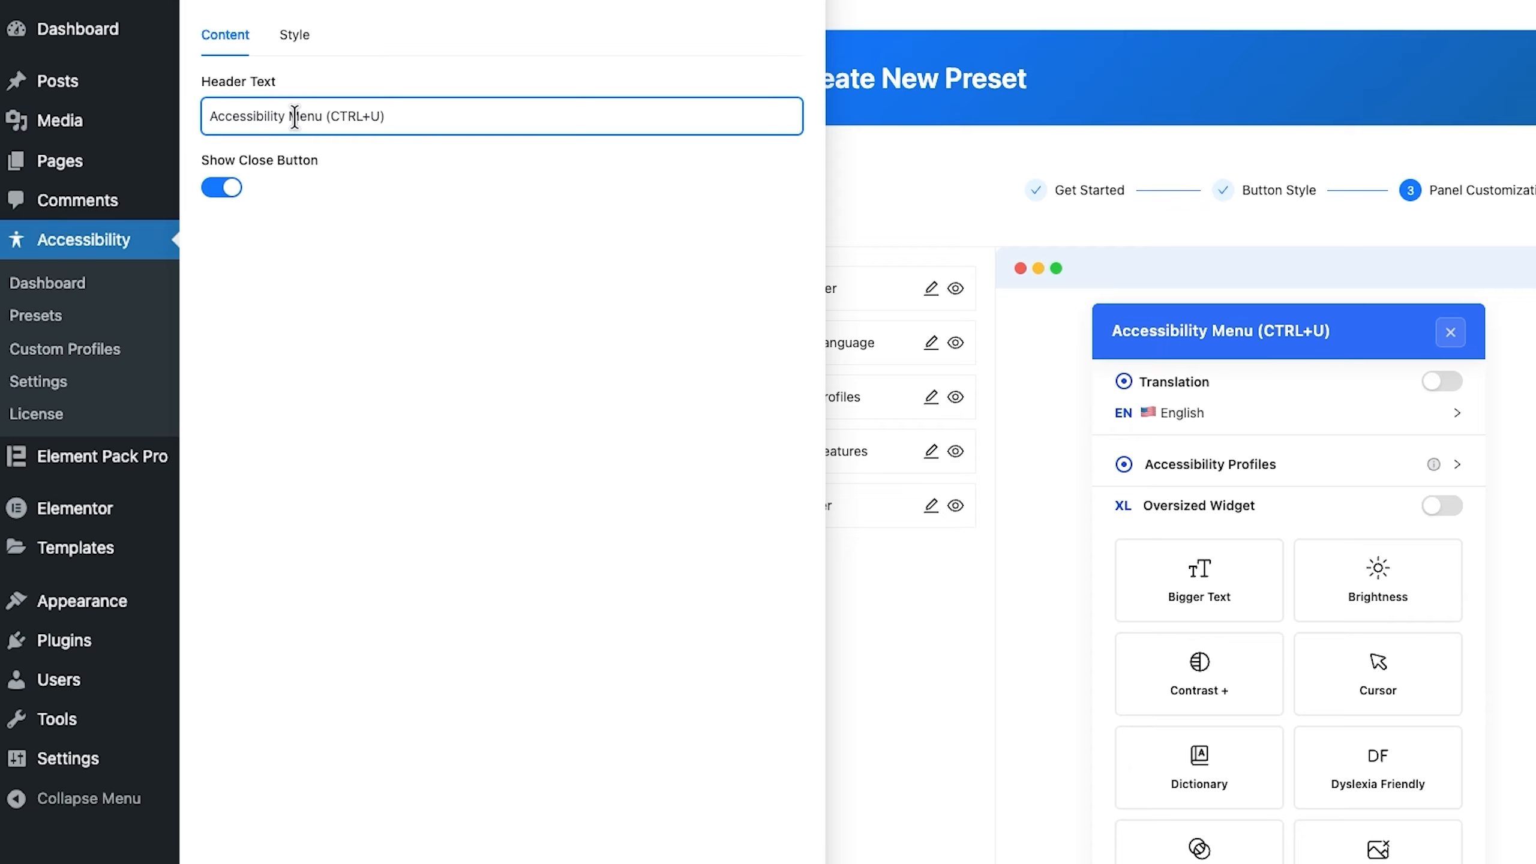
{"action": "left_click_drag", "start_coordinate": [287, 116], "coordinate": [181, 112]}
{"action": "type", "text": "One Accessibility"}
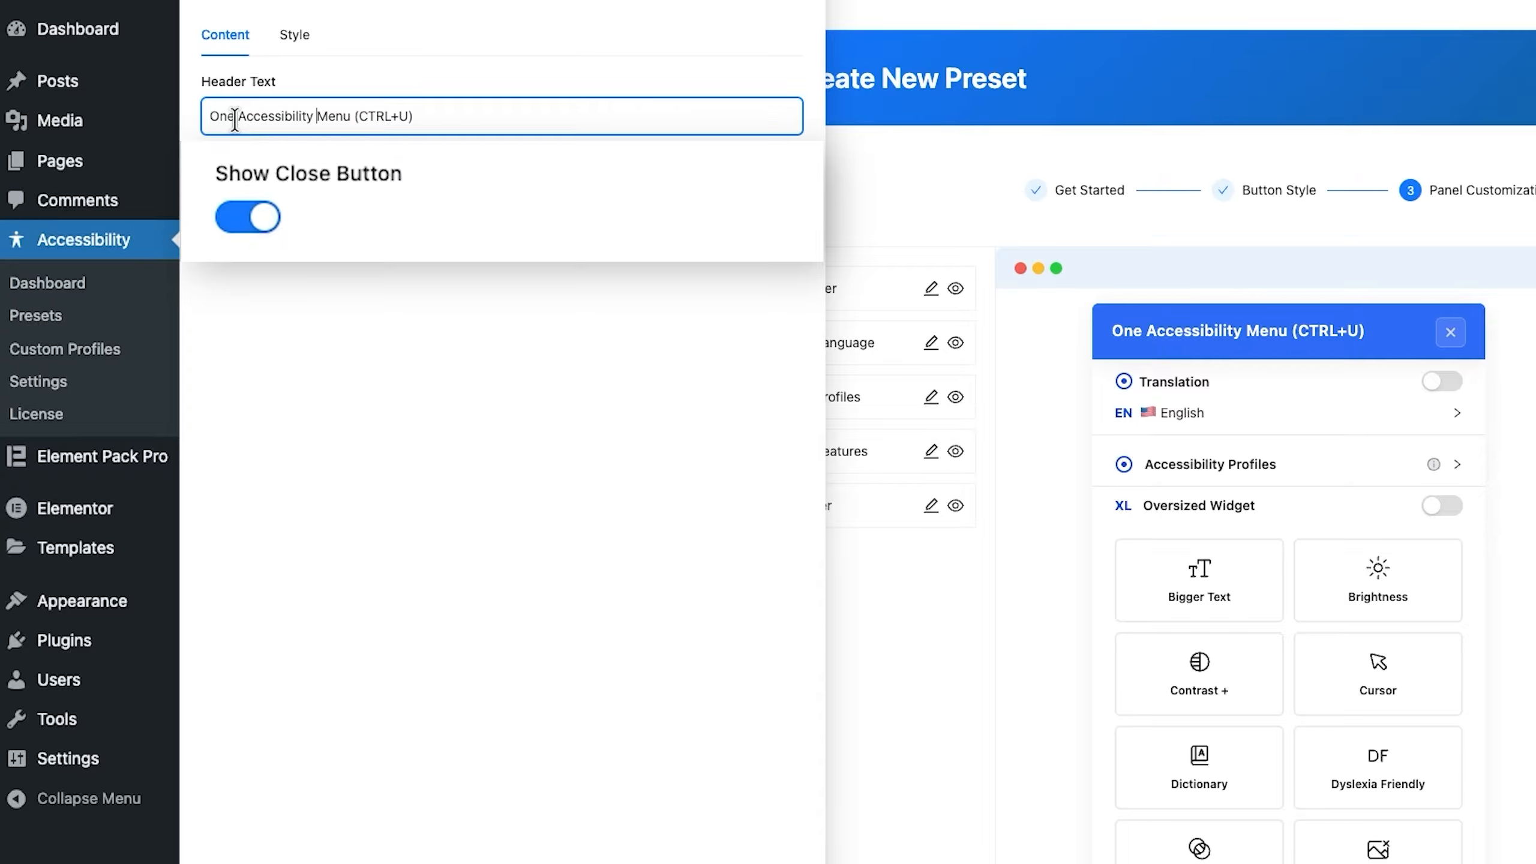
Step: Set the panel header's background color to #0048FD in its style settings
{"action": "left_click", "coordinate": [289, 47]}
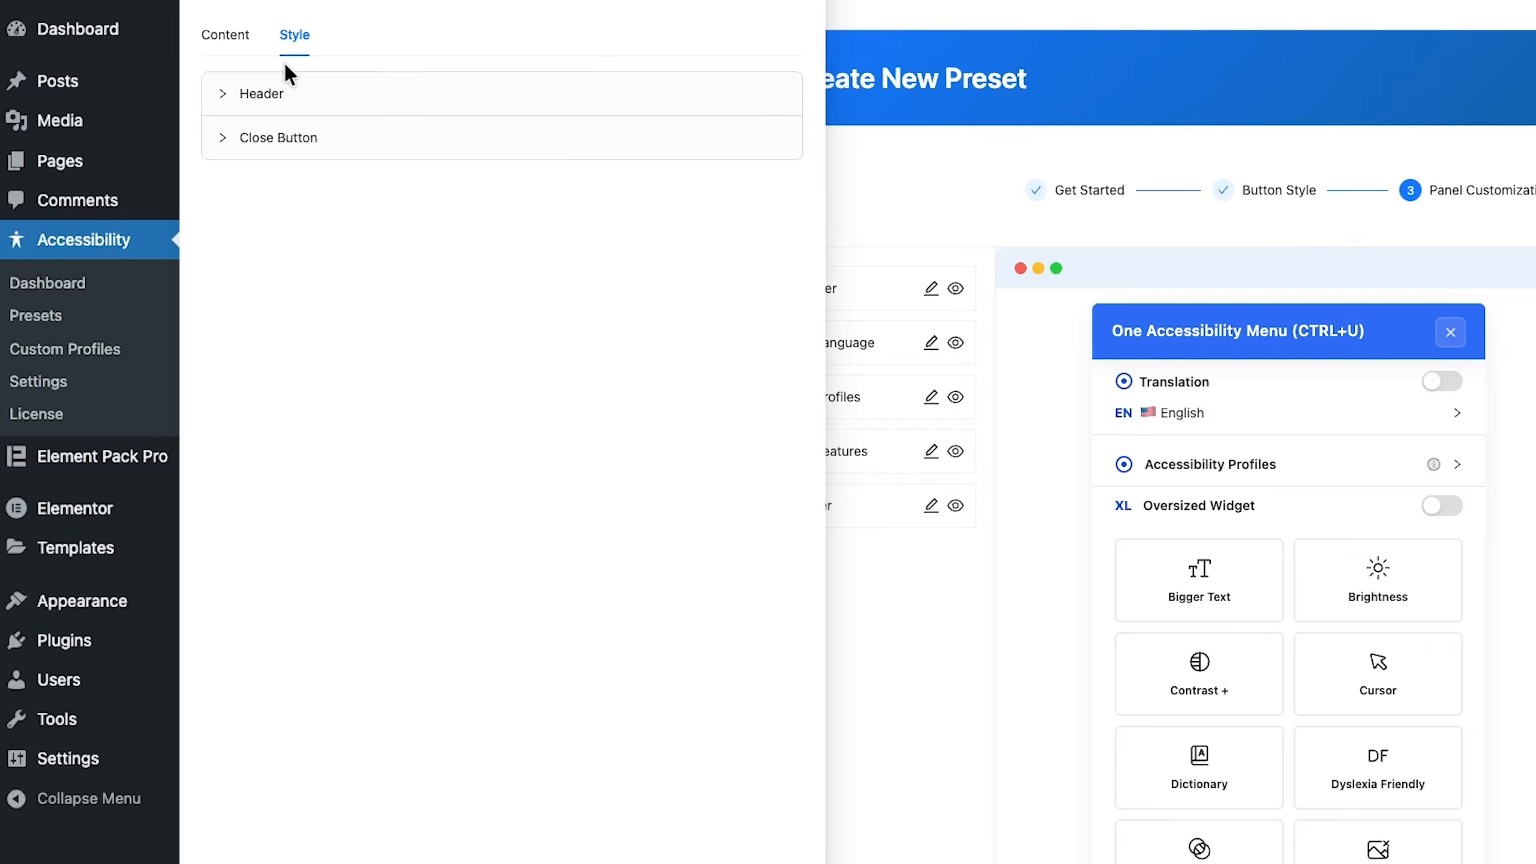
{"action": "left_click", "coordinate": [242, 95]}
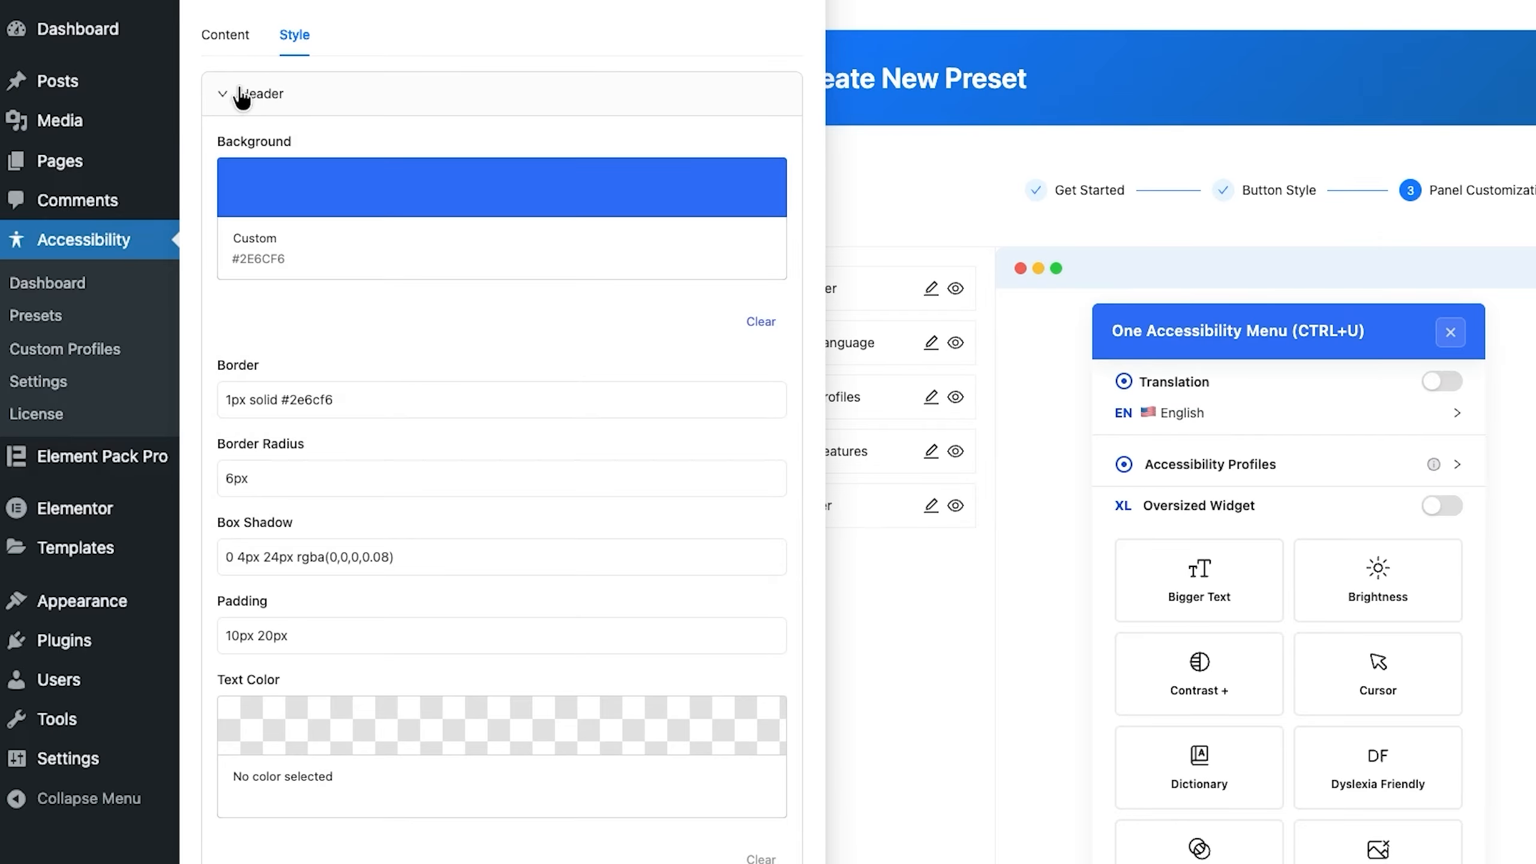
{"action": "left_click", "coordinate": [301, 187]}
{"action": "double_click", "coordinate": [460, 604]}
{"action": "type", "text": "0048FD"}
{"action": "left_click", "coordinate": [354, 330]}
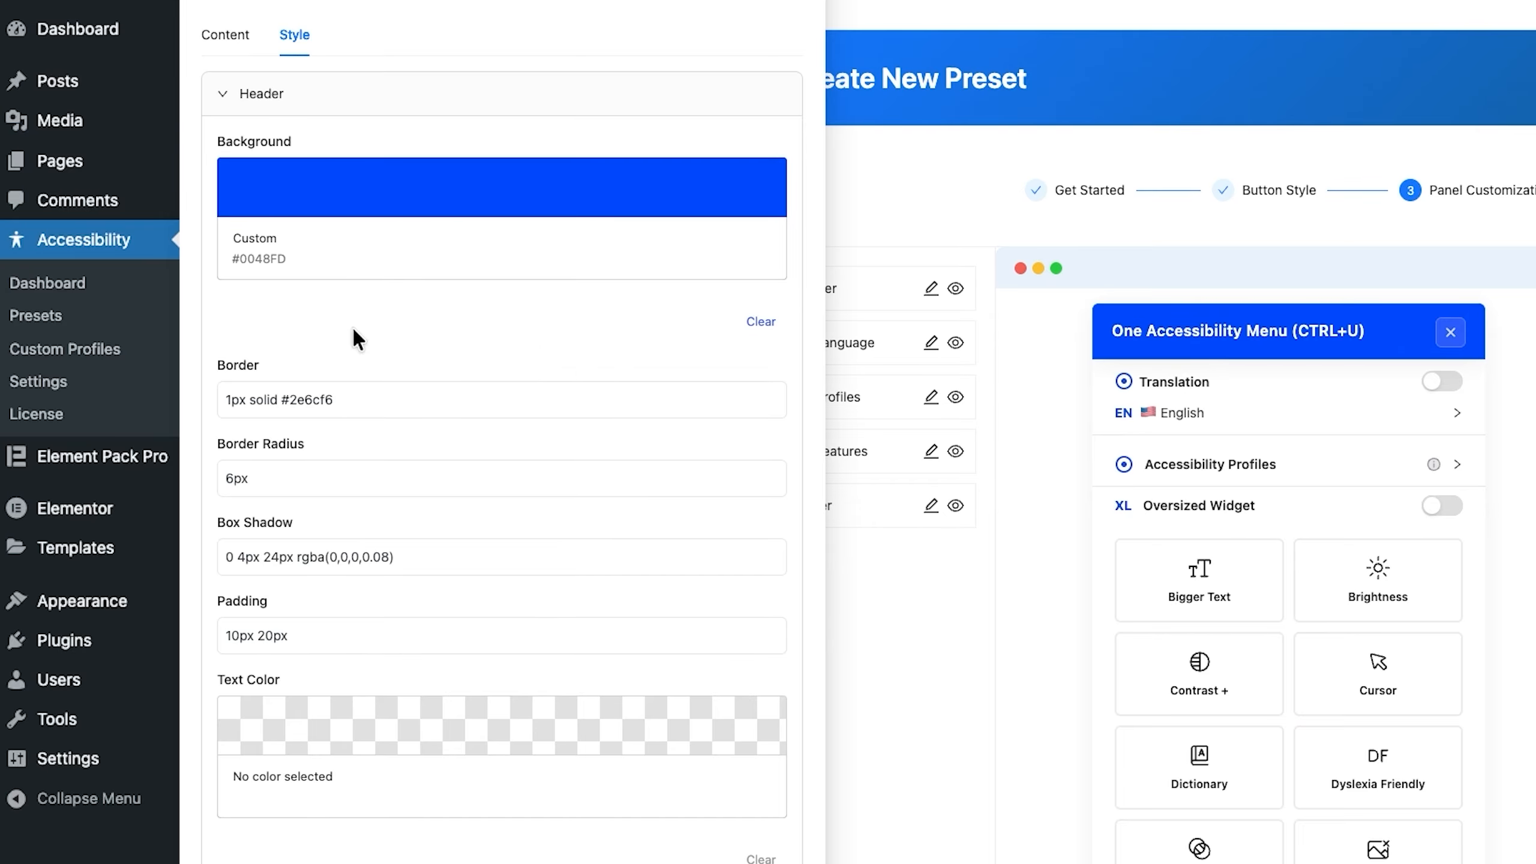